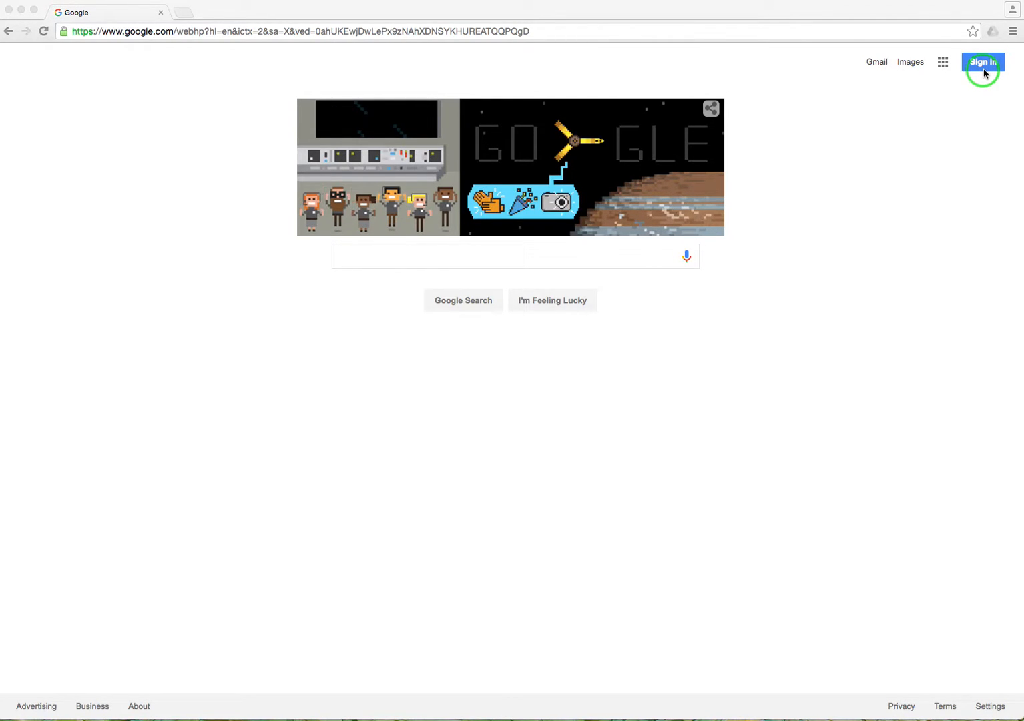
Sign in to Google with the second saved account, using its prefilled password
{"action": "left_click", "coordinate": [982, 71]}
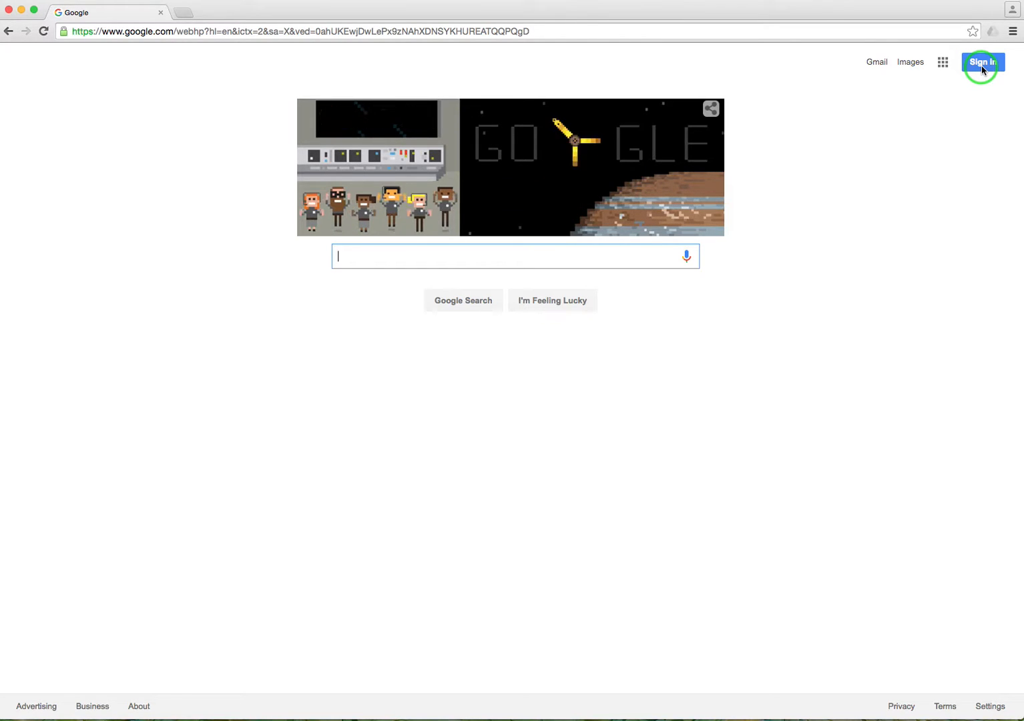
{"action": "left_click", "coordinate": [982, 67]}
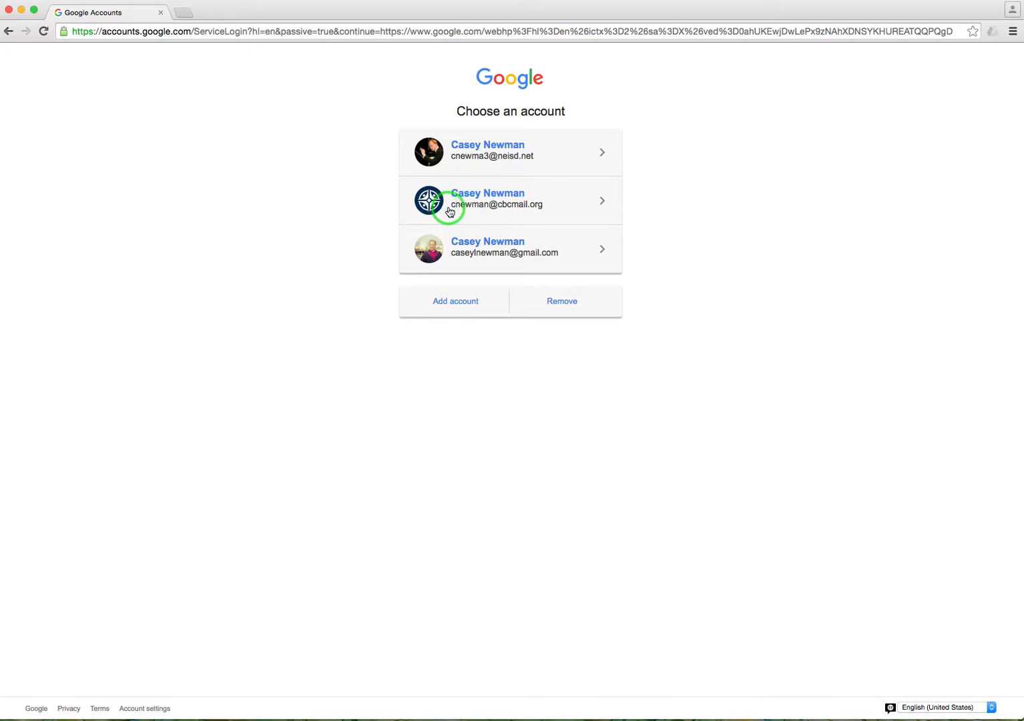
{"action": "left_click", "coordinate": [564, 212]}
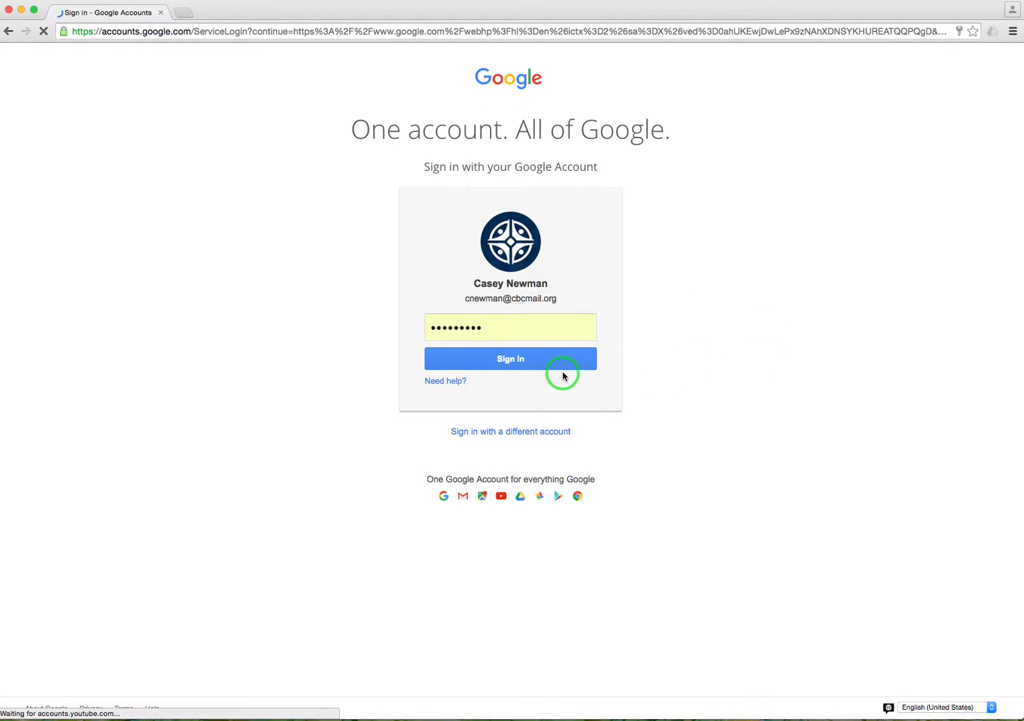
{"action": "left_click", "coordinate": [505, 360]}
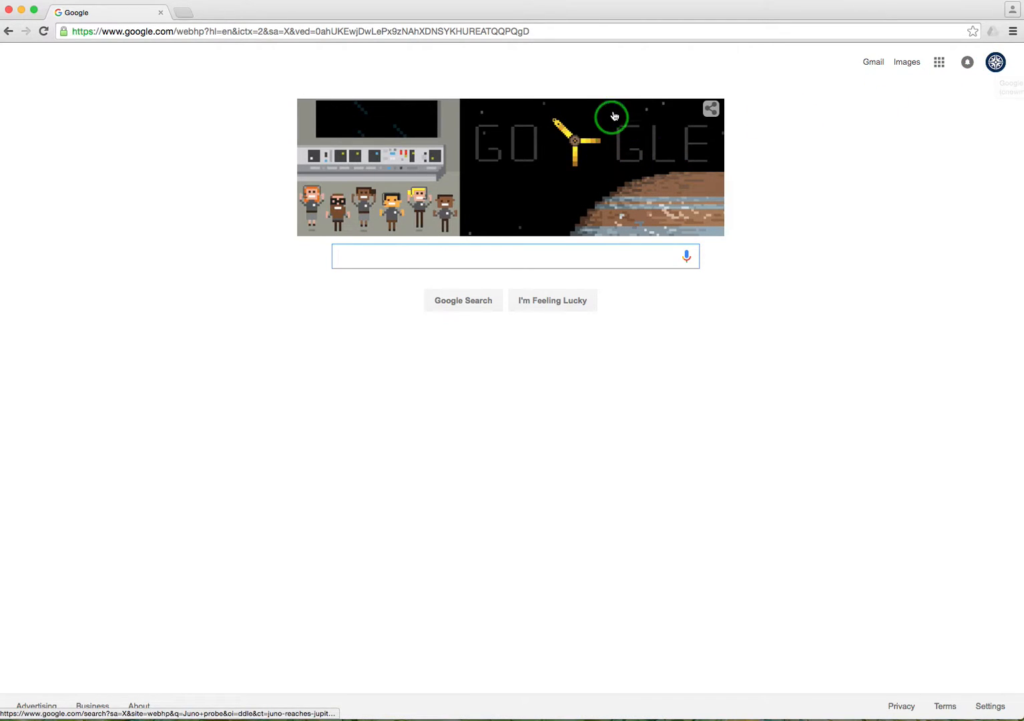
Search the web for "google forms" and open Google Forms from its official about page
{"action": "triple_click", "coordinate": [373, 32]}
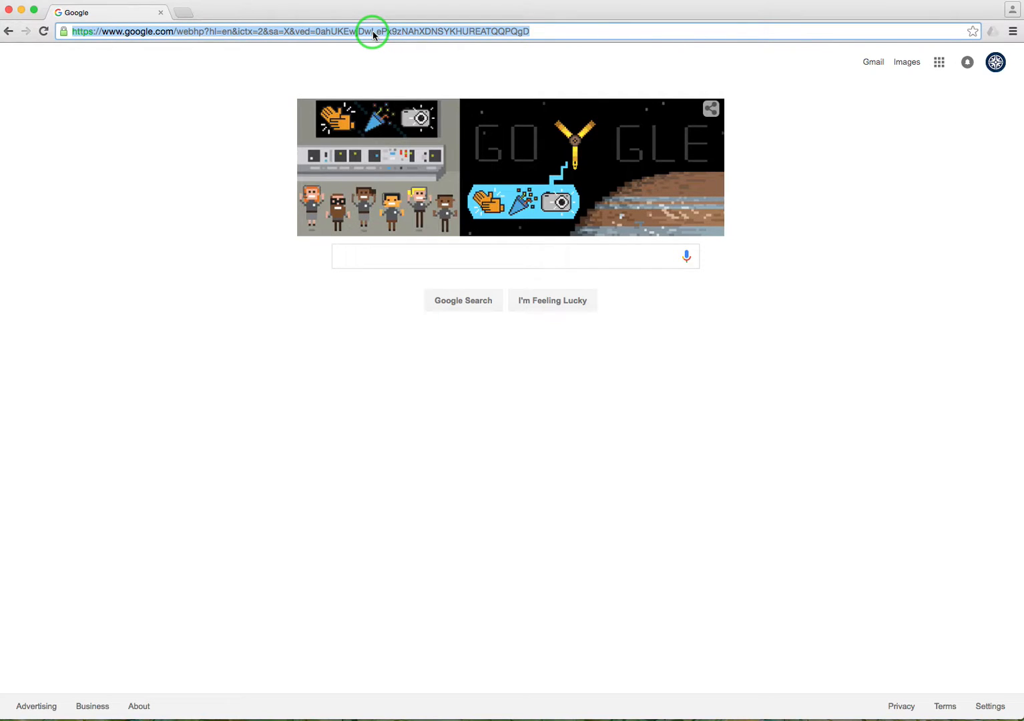
{"action": "type", "text": "google forms"}
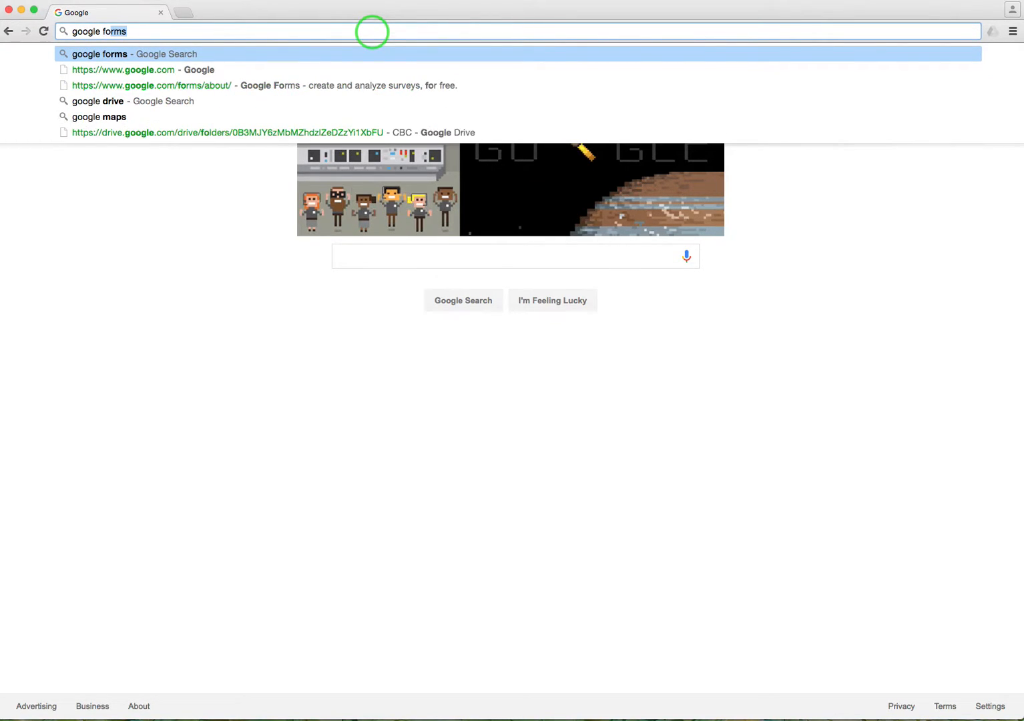
{"action": "key", "text": "Return"}
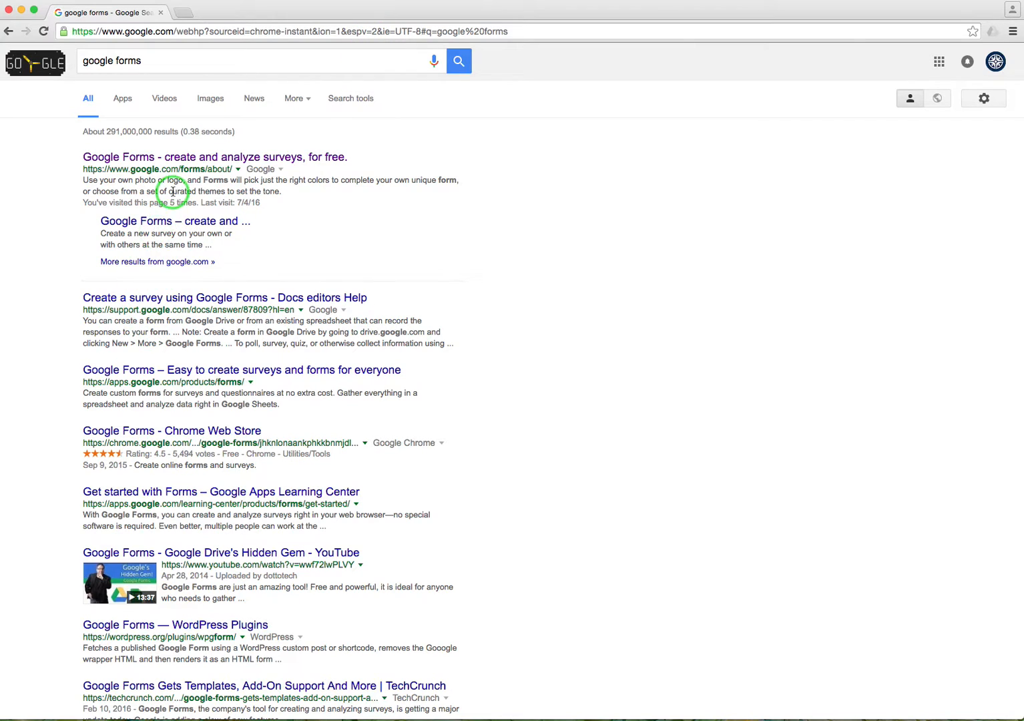
{"action": "left_click", "coordinate": [172, 157]}
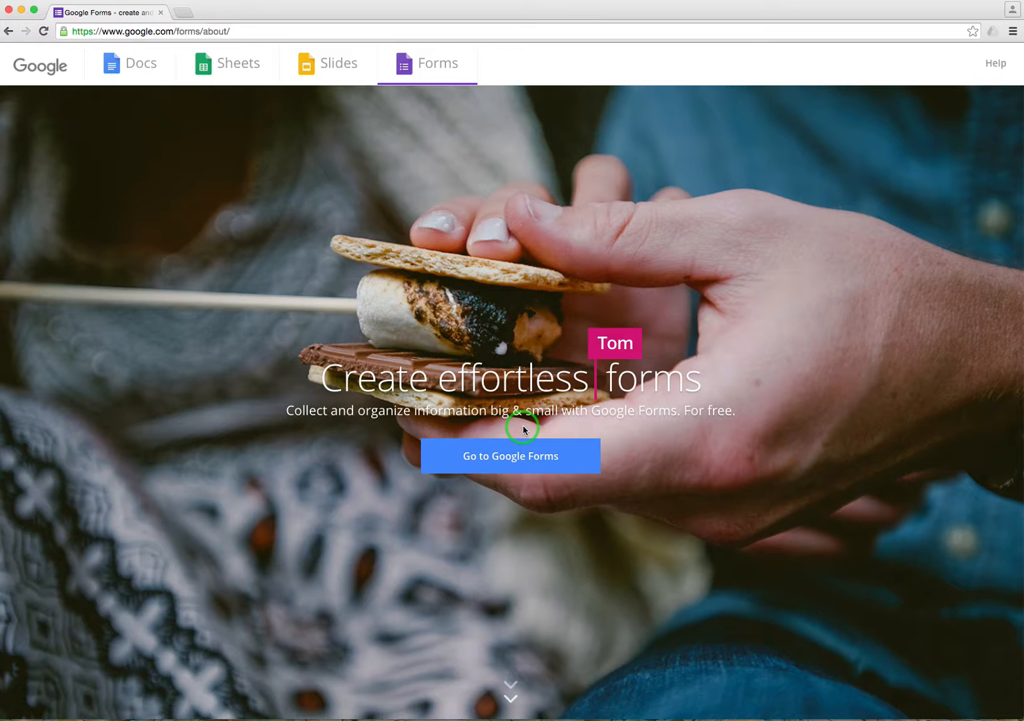
{"action": "right_click", "coordinate": [515, 462]}
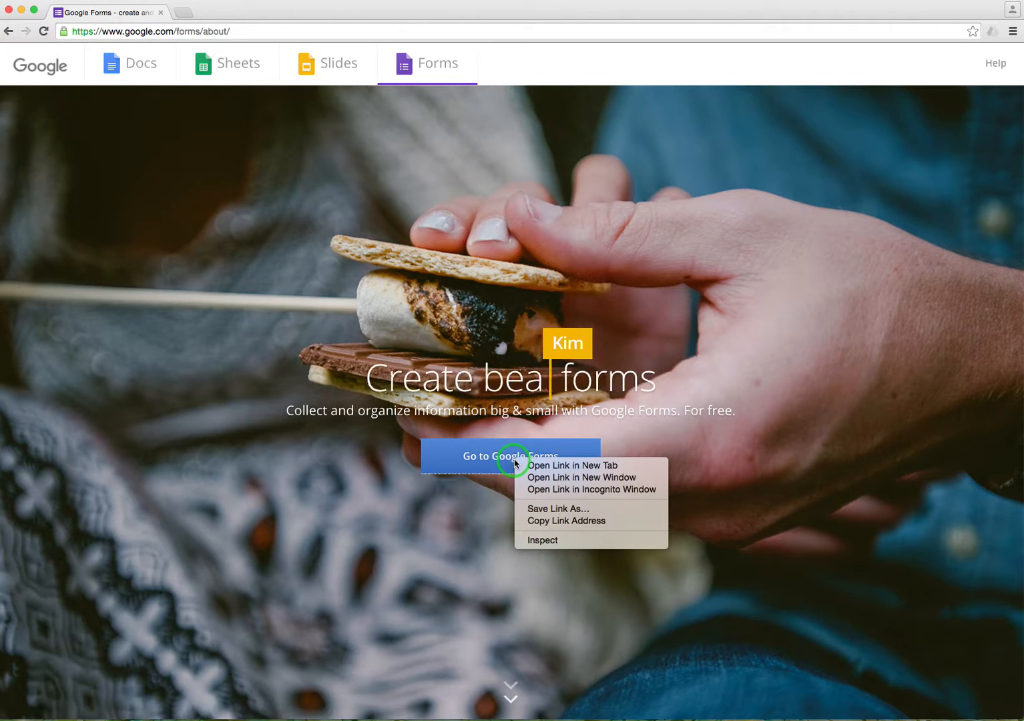
{"action": "key", "text": "Escape"}
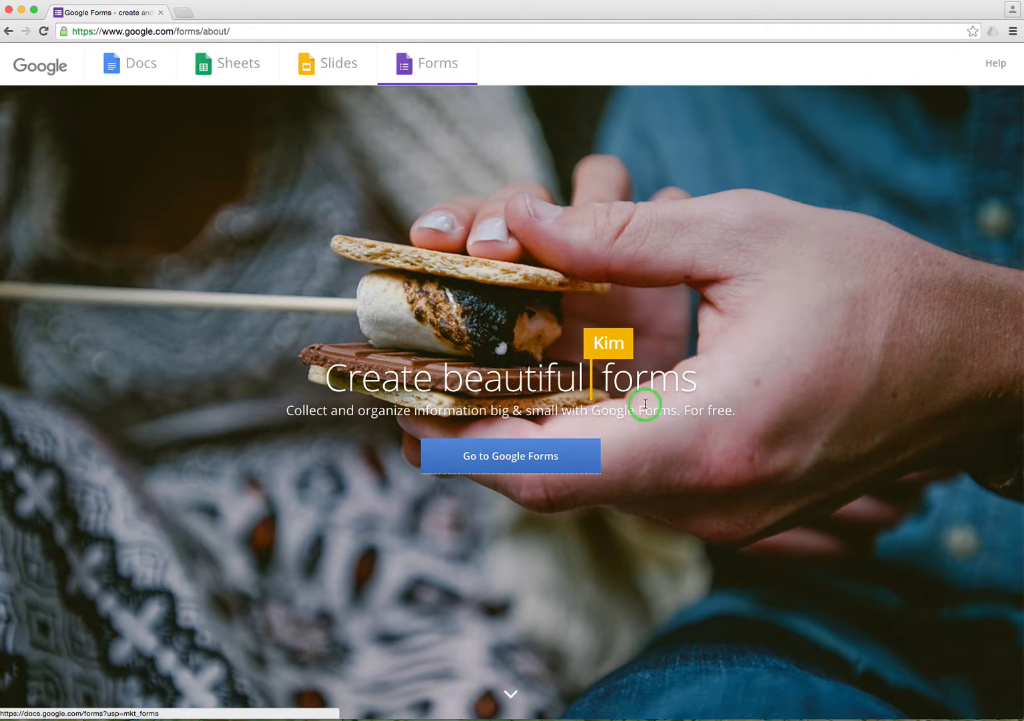
{"action": "left_click", "coordinate": [509, 461]}
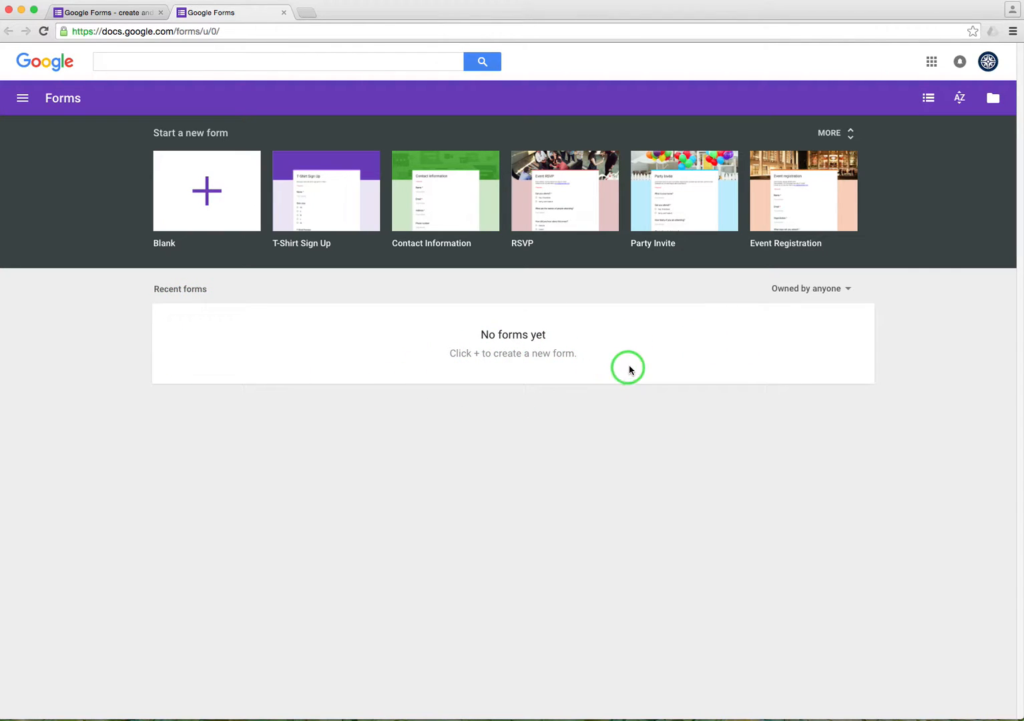
Create a blank form titled "Choir Shoes and Shirts" with the description "Tell us about your shoes and shirts . . ."
{"action": "left_click", "coordinate": [204, 192]}
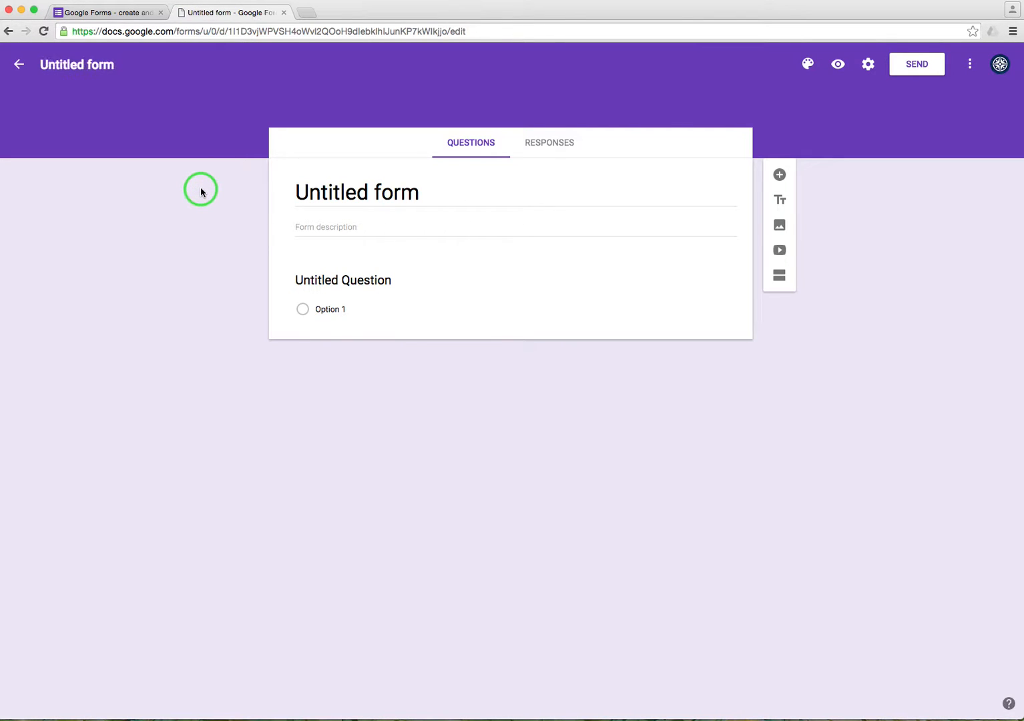
{"action": "left_click", "coordinate": [339, 192]}
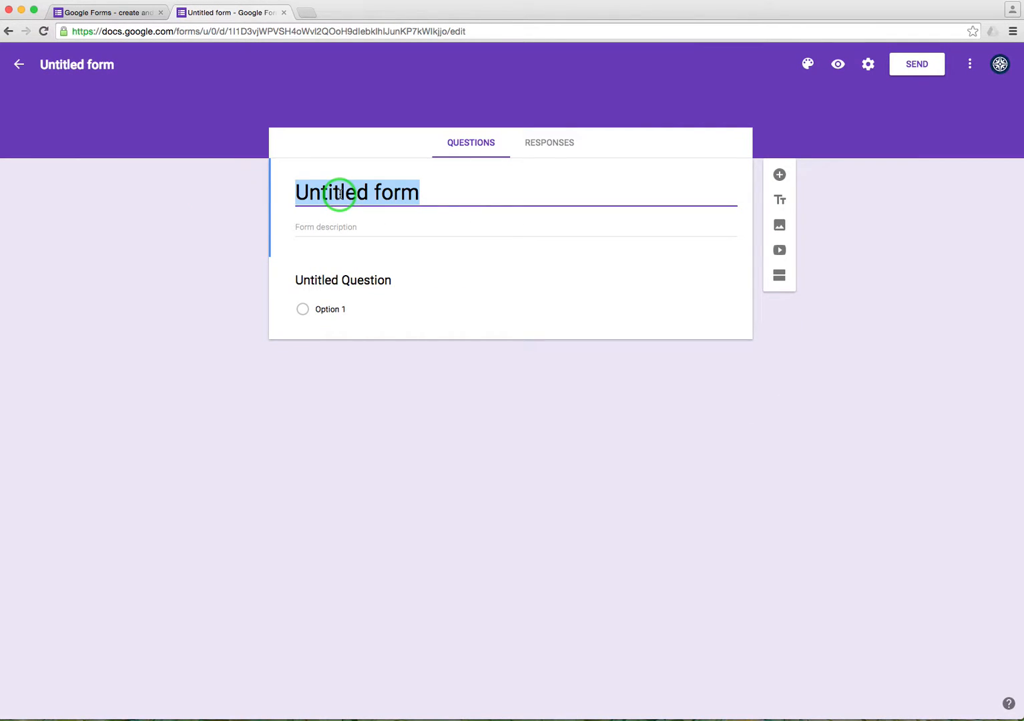
{"action": "type", "text": "Choir Shoes and Shirts"}
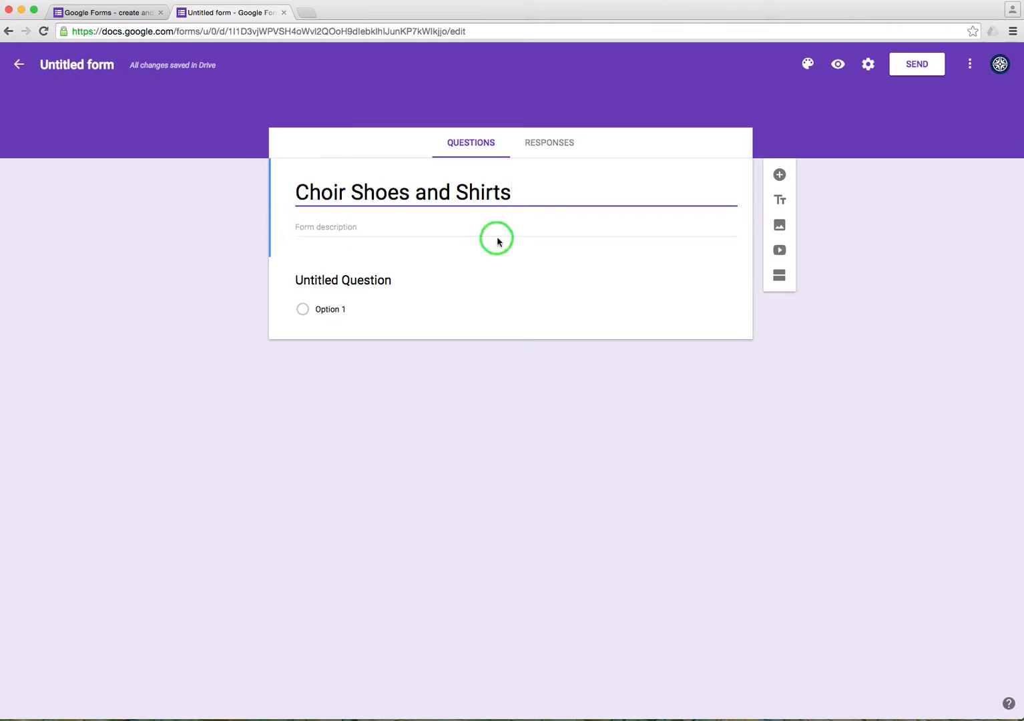
{"action": "left_click", "coordinate": [347, 229]}
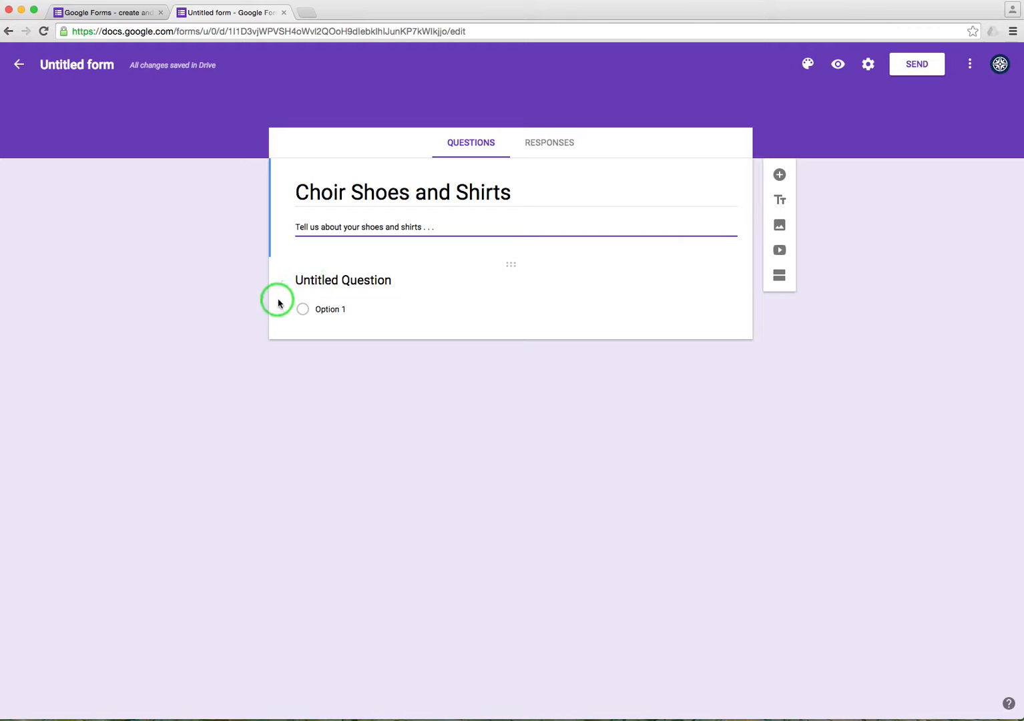
Title the untitled multiple-choice question "T-Shirt Size"
{"action": "left_click", "coordinate": [561, 329]}
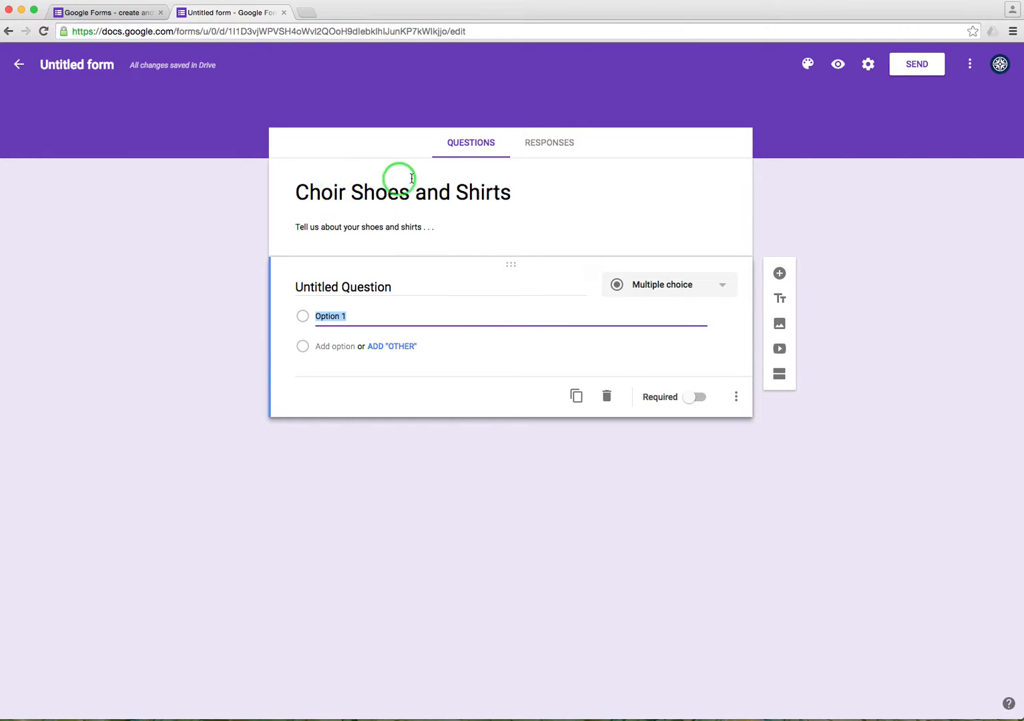
{"action": "left_click", "coordinate": [724, 290]}
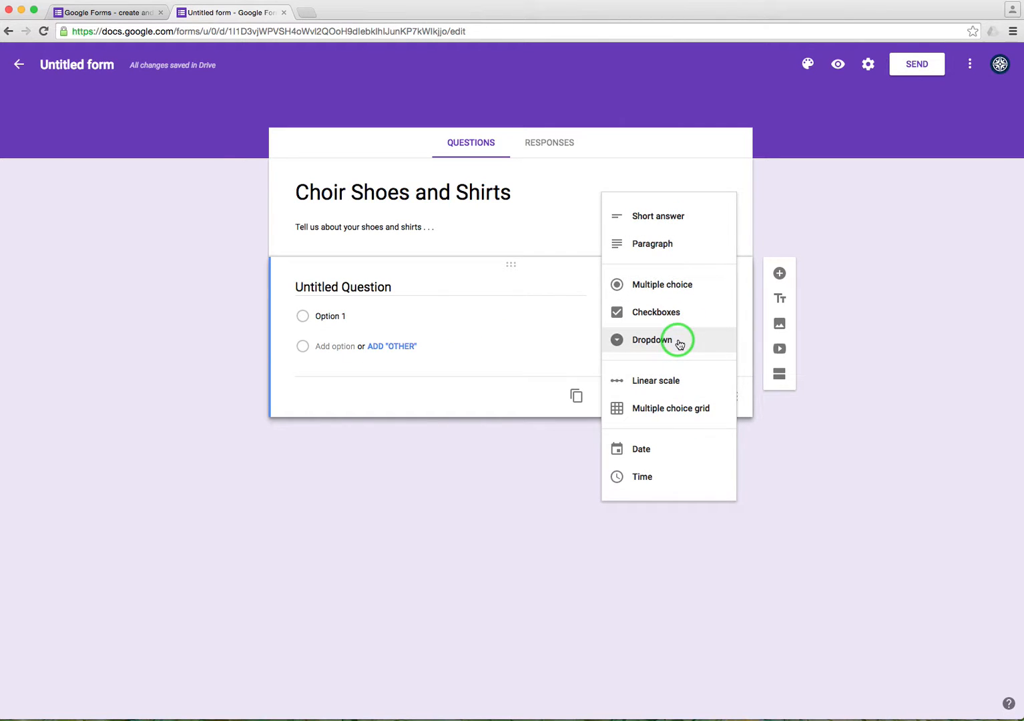
{"action": "left_click", "coordinate": [518, 287]}
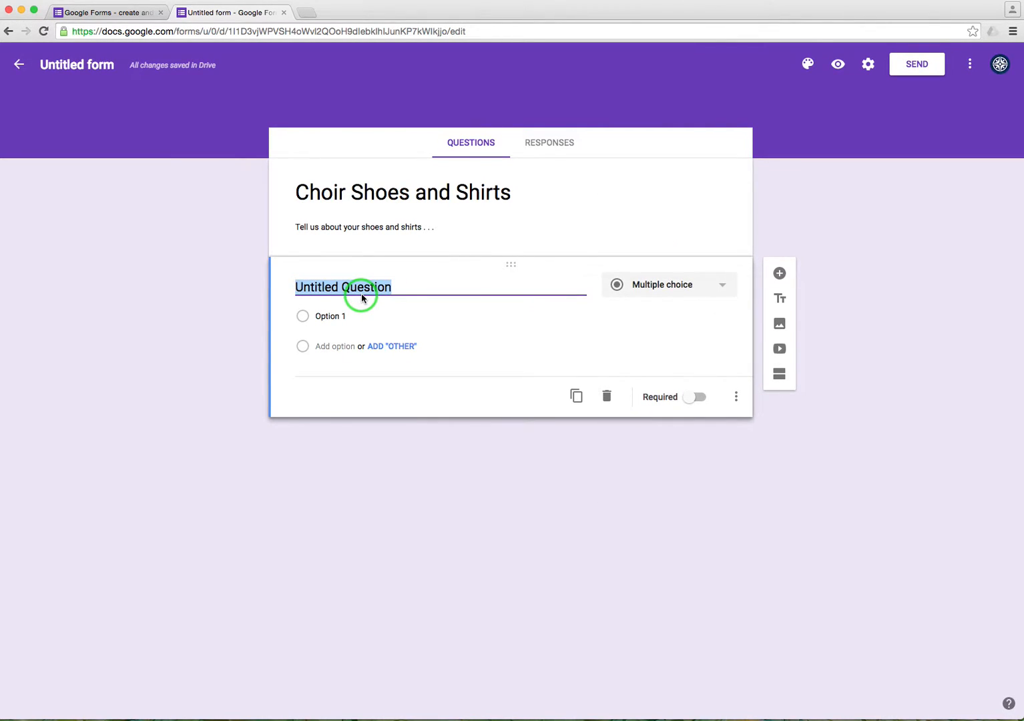
{"action": "type", "text": "T-Shirt Size"}
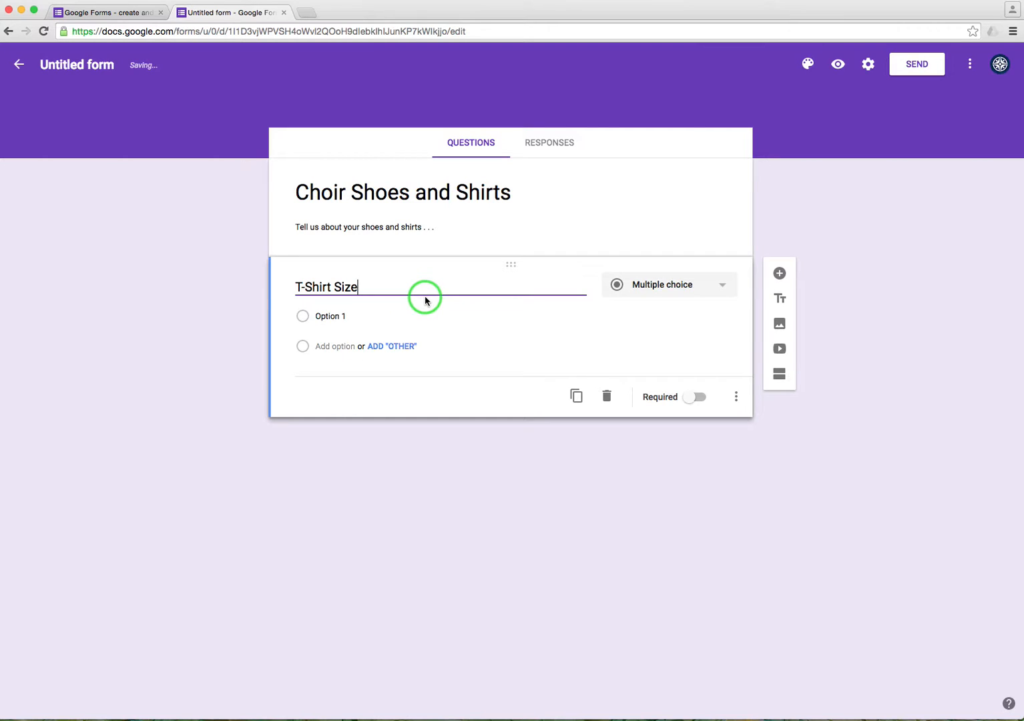
Enter the T-Shirt Size answer options "Adult Small", "Adult Medim", "Adult Large" and "XXL"
{"action": "left_click", "coordinate": [338, 316]}
{"action": "type", "text": "Adult Small"}
{"action": "key", "text": "Tab"}
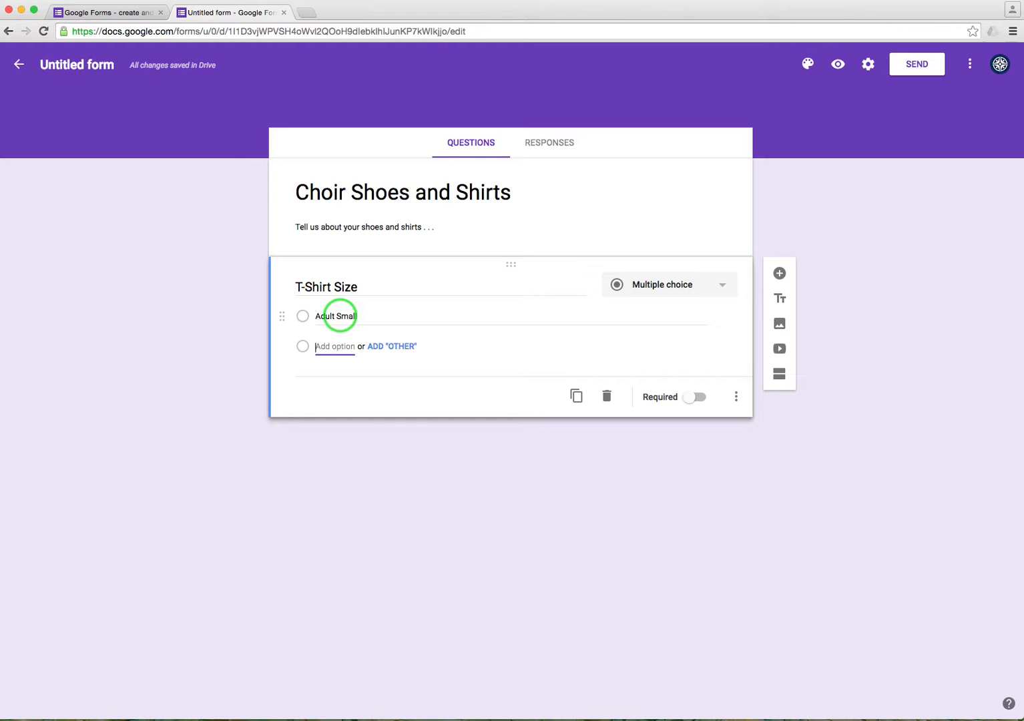
{"action": "type", "text": "Ad"}
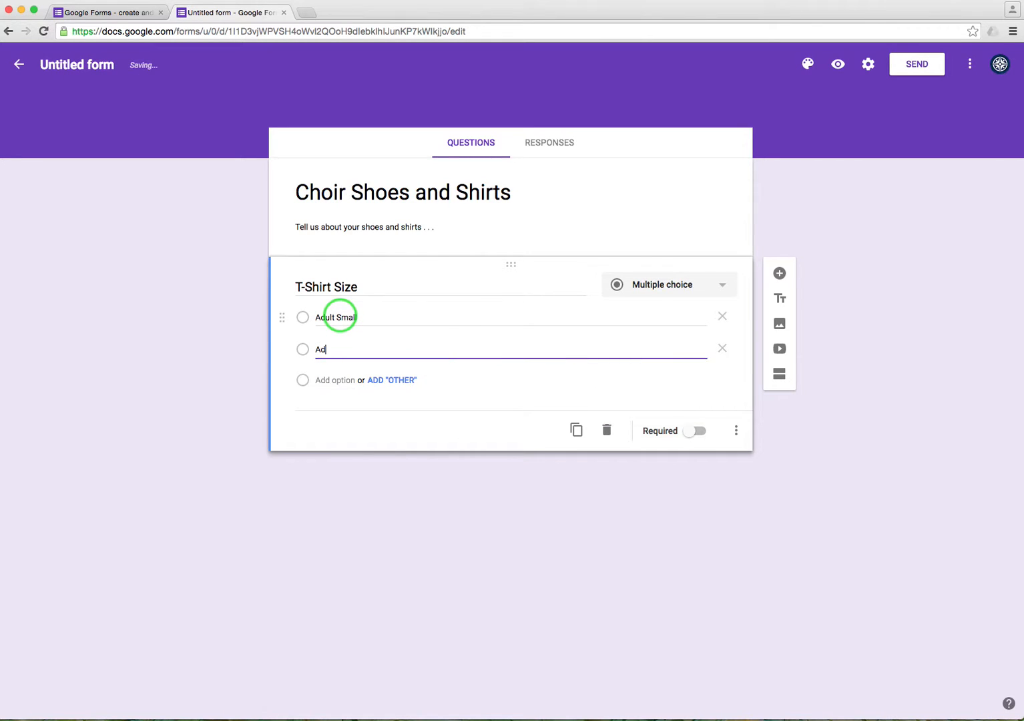
{"action": "type", "text": "ult Medim"}
{"action": "key", "text": "Return"}
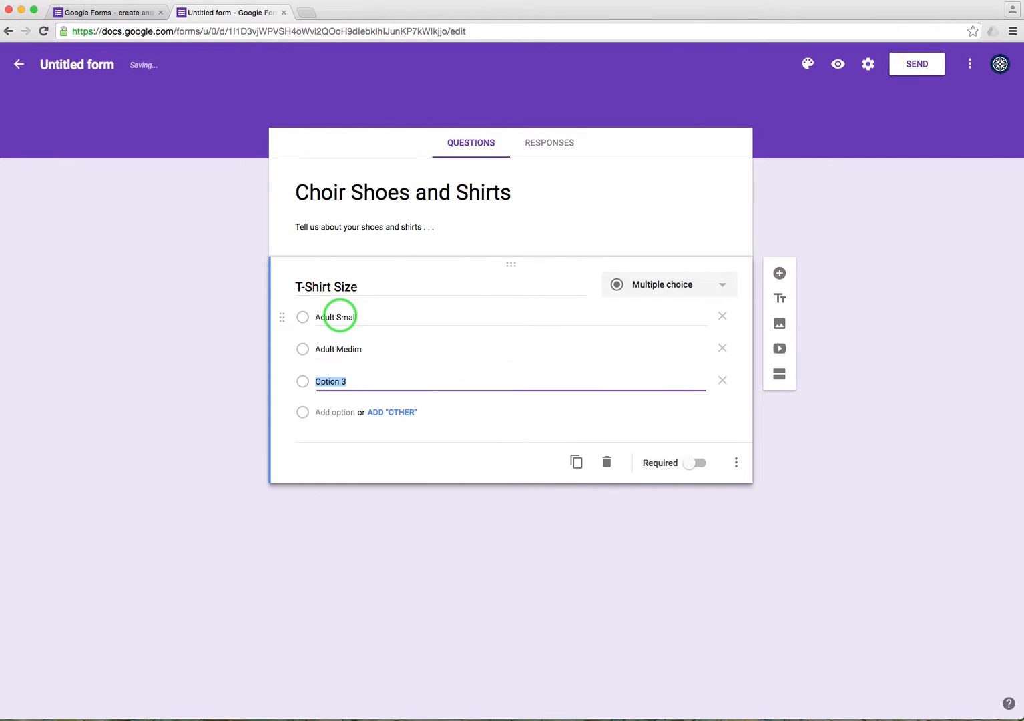
{"action": "type", "text": "Adult Large"}
{"action": "key", "text": "Return"}
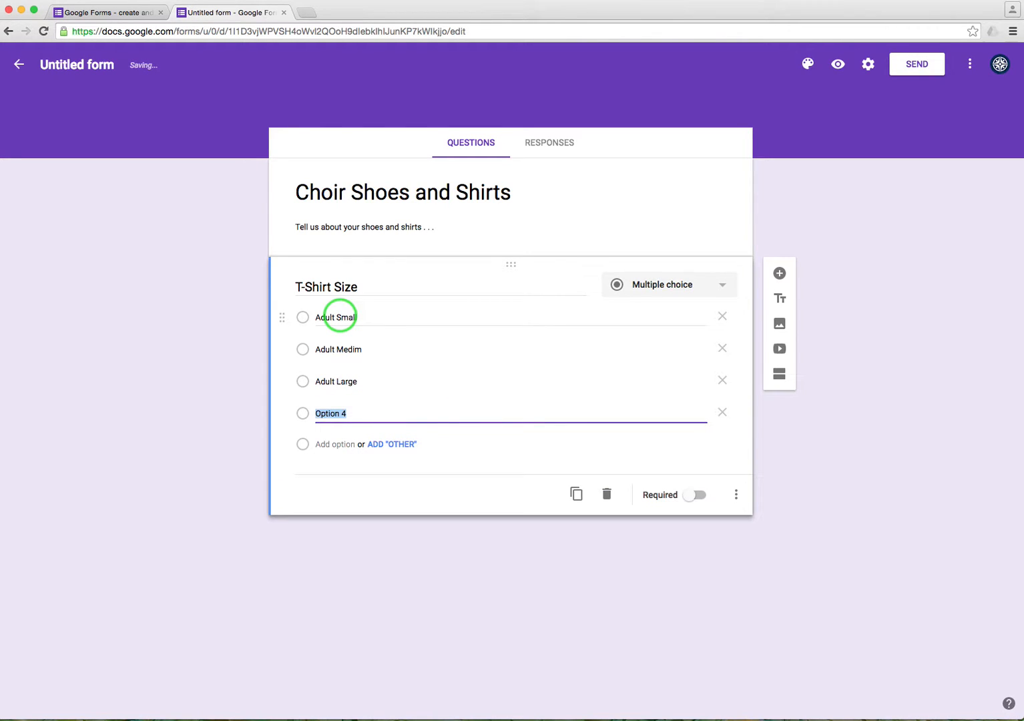
{"action": "type", "text": "XXL"}
Correct the second T-Shirt Size option to "Adult Medium" and make the question required
{"action": "triple_click", "coordinate": [359, 351]}
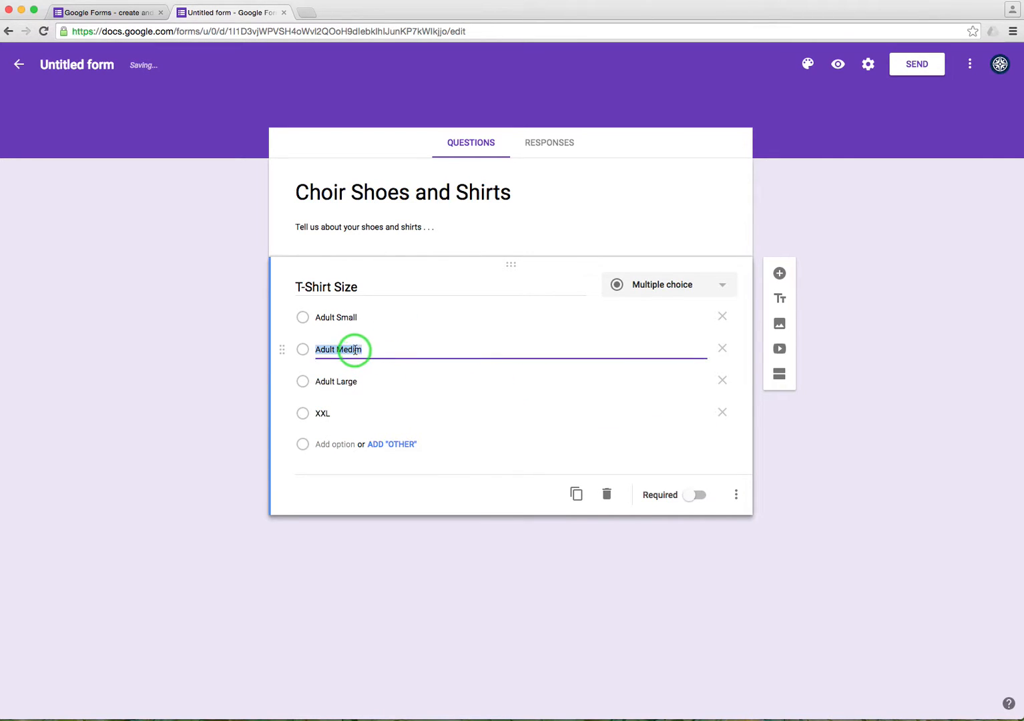
{"action": "left_click", "coordinate": [373, 349]}
{"action": "key", "text": "Left"}
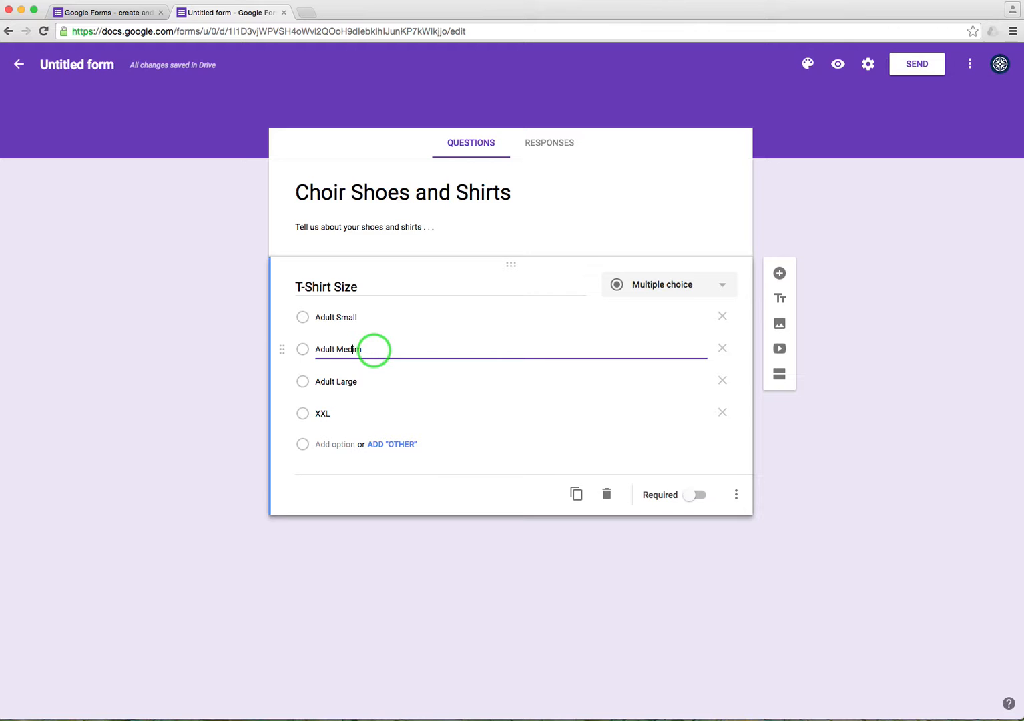
{"action": "type", "text": "u"}
{"action": "left_click", "coordinate": [434, 380]}
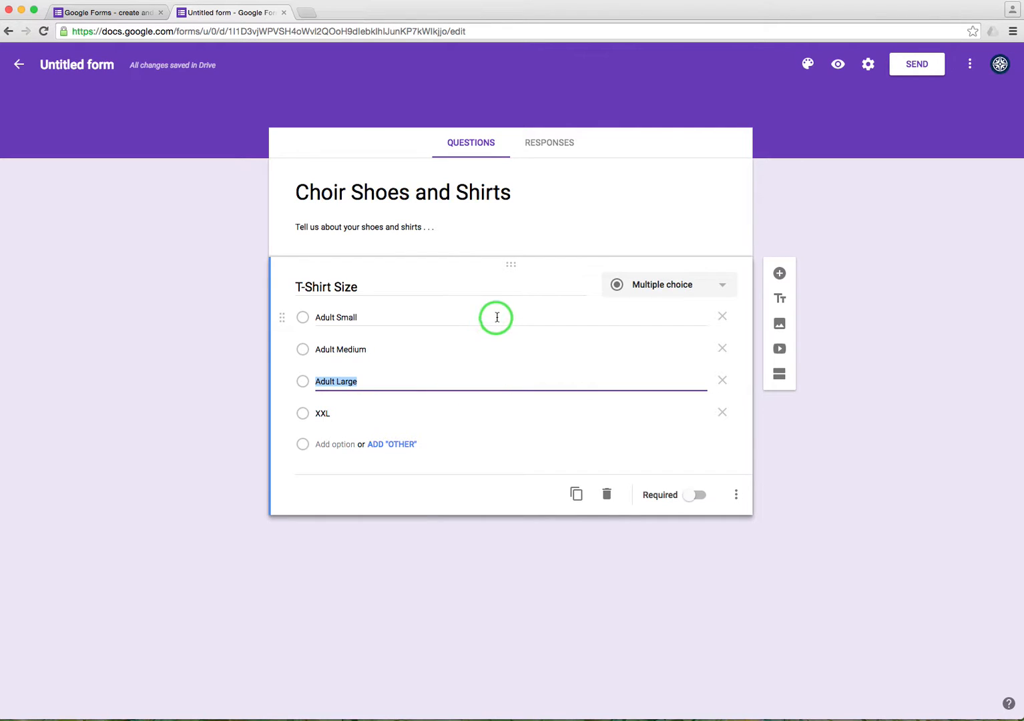
{"action": "left_click", "coordinate": [690, 505]}
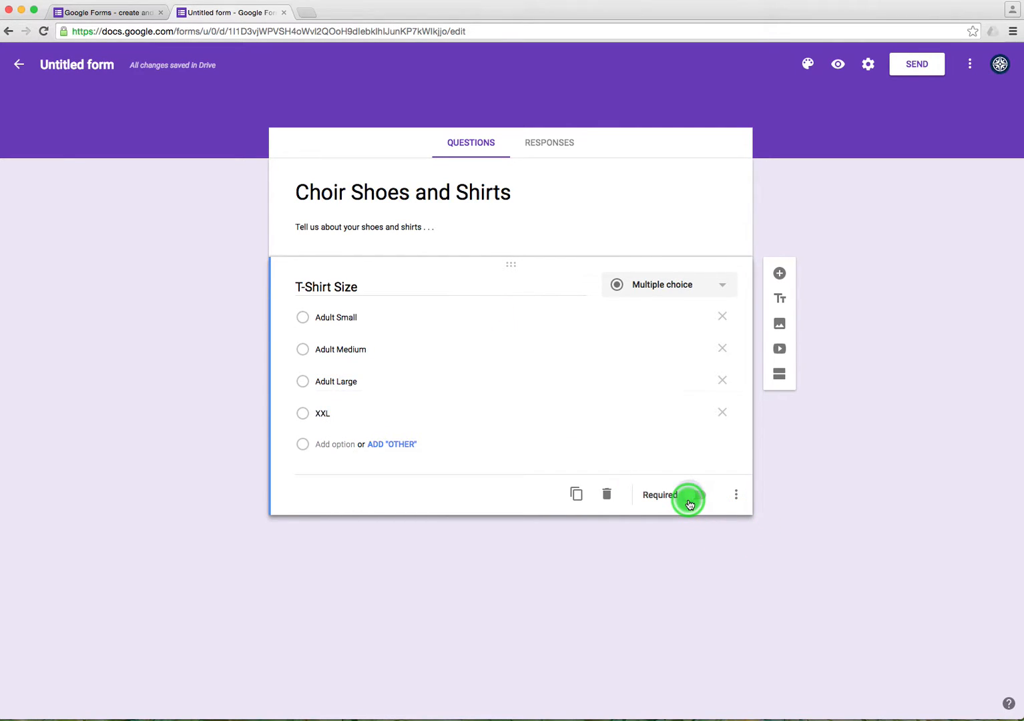
{"action": "left_click", "coordinate": [687, 498]}
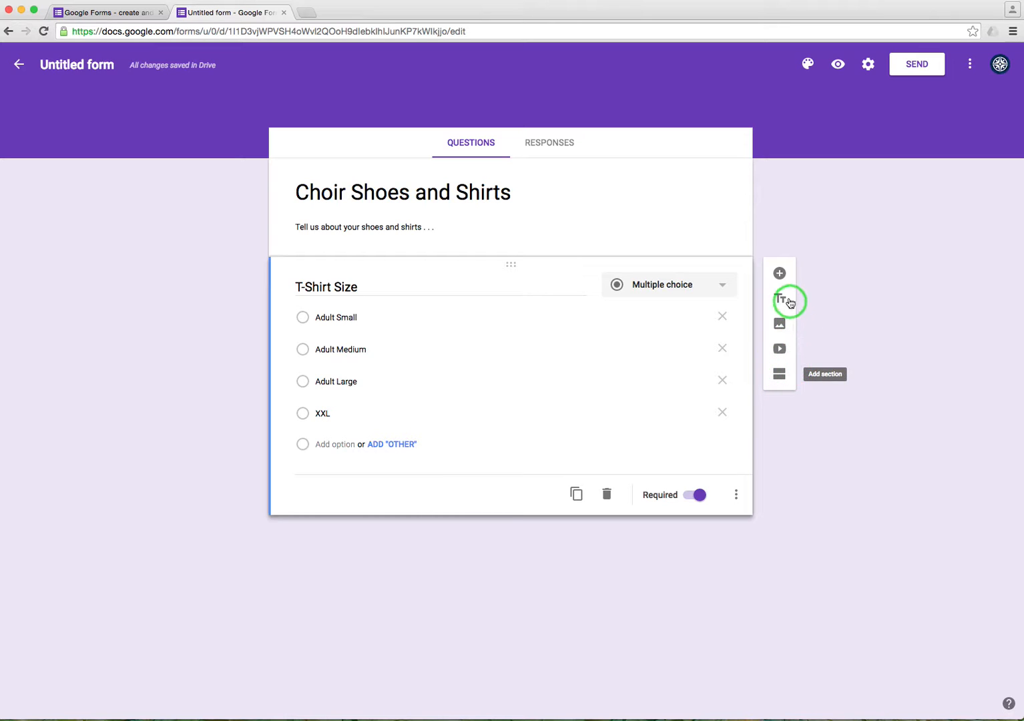
Add a new question below T-Shirt Size and title it "Shoe Size"
{"action": "left_click", "coordinate": [780, 274]}
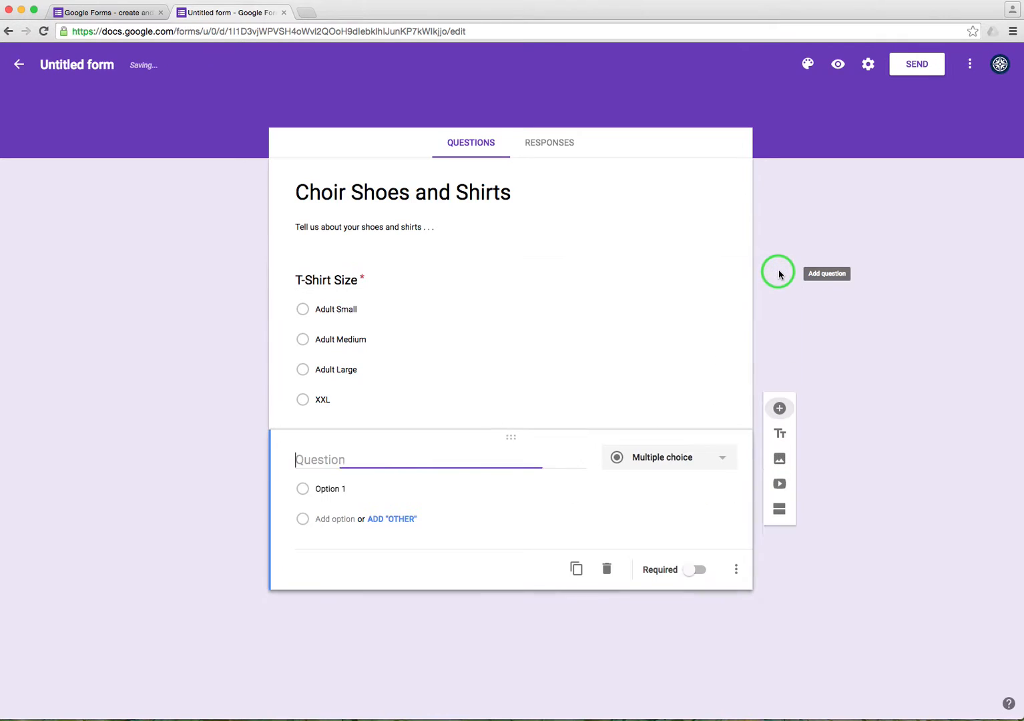
{"action": "left_click", "coordinate": [336, 459]}
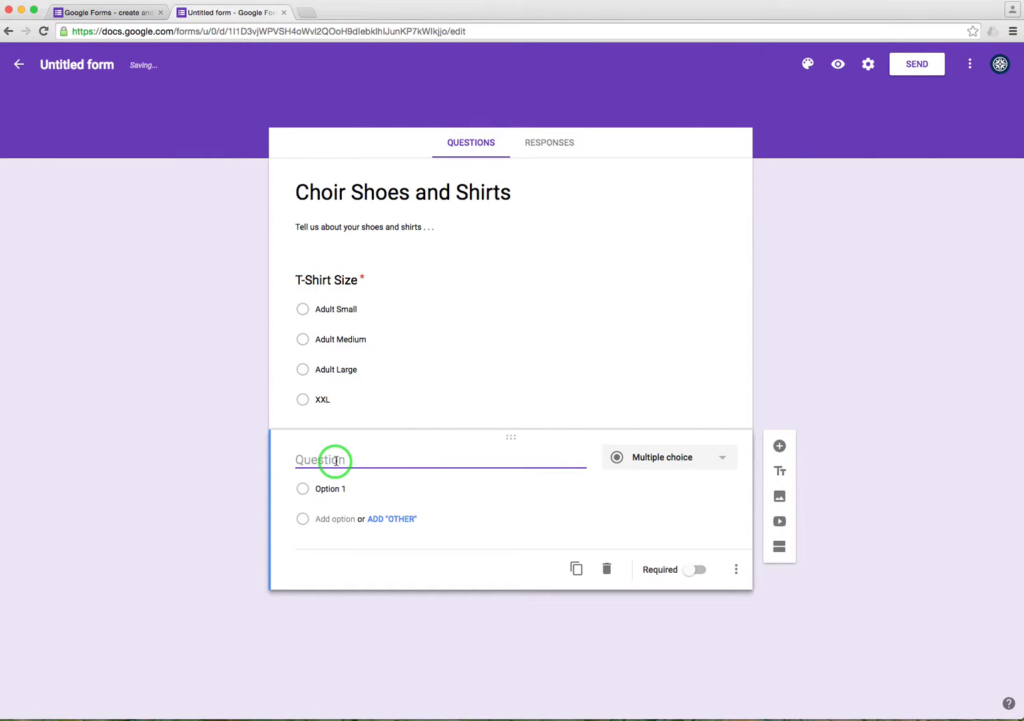
{"action": "type", "text": "Shsoe"}
{"action": "key", "text": "BackSpace"}
{"action": "key", "text": "BackSpace"}
{"action": "key", "text": "BackSpace"}
{"action": "key", "text": "BackSpace"}
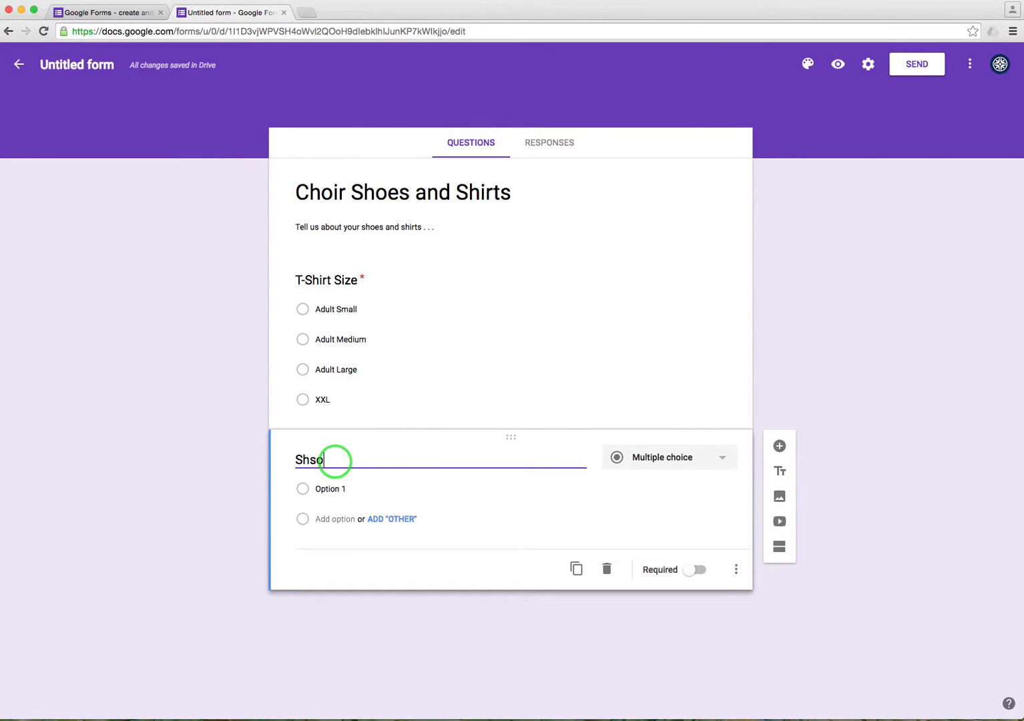
{"action": "type", "text": "oe Size"}
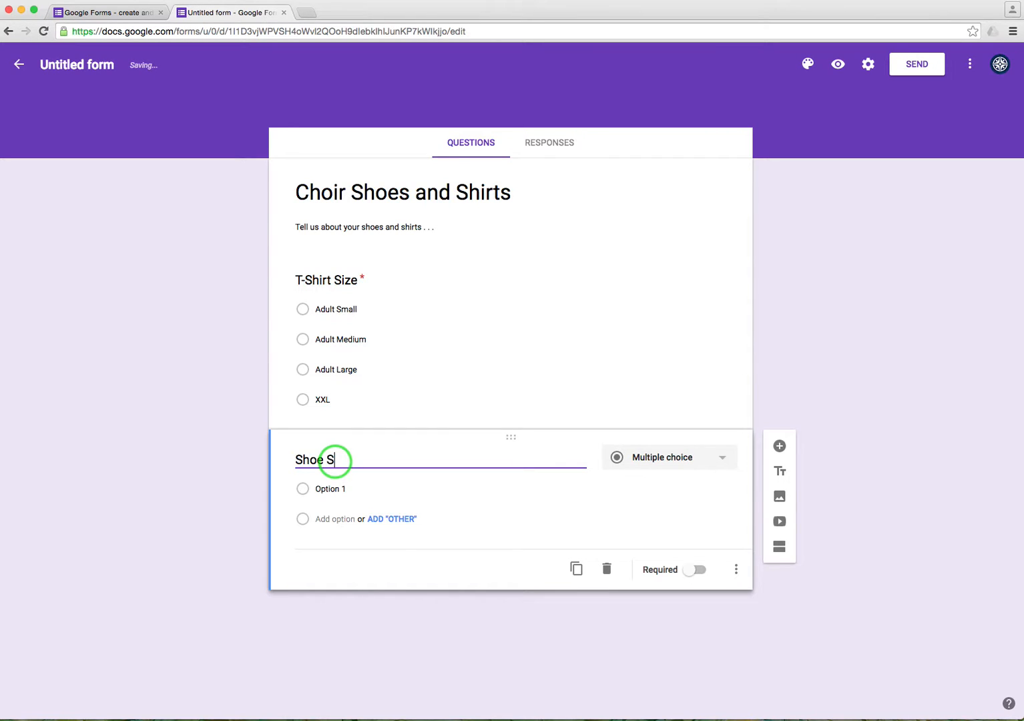
Change the Shoe Size question from multiple choice to a dropdown
{"action": "left_click", "coordinate": [332, 488]}
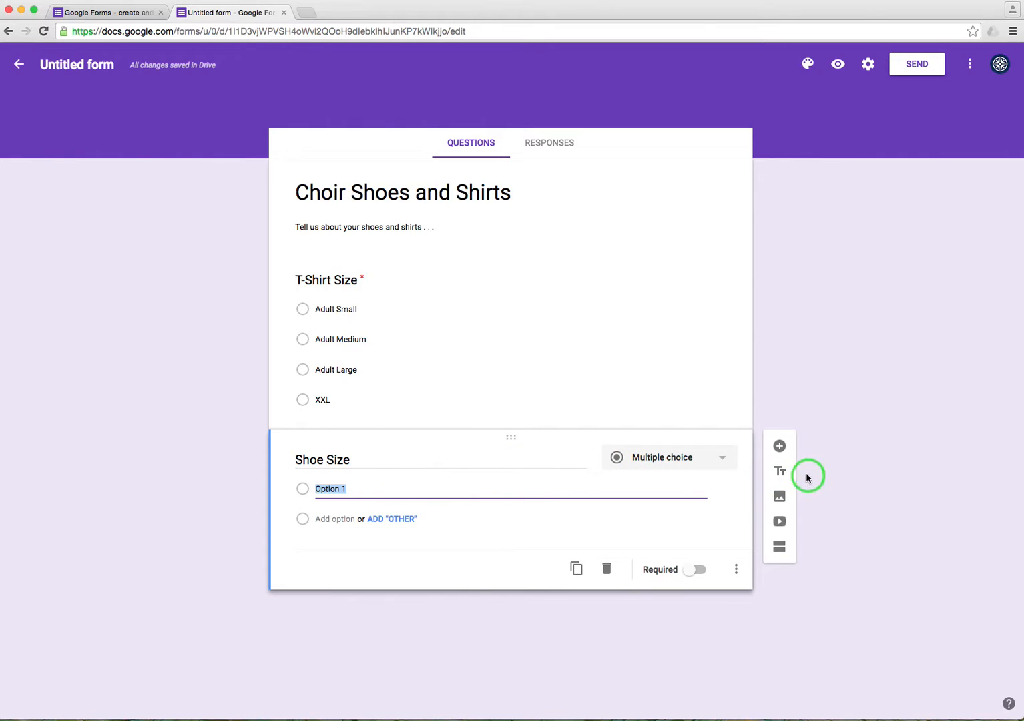
{"action": "left_click", "coordinate": [722, 460]}
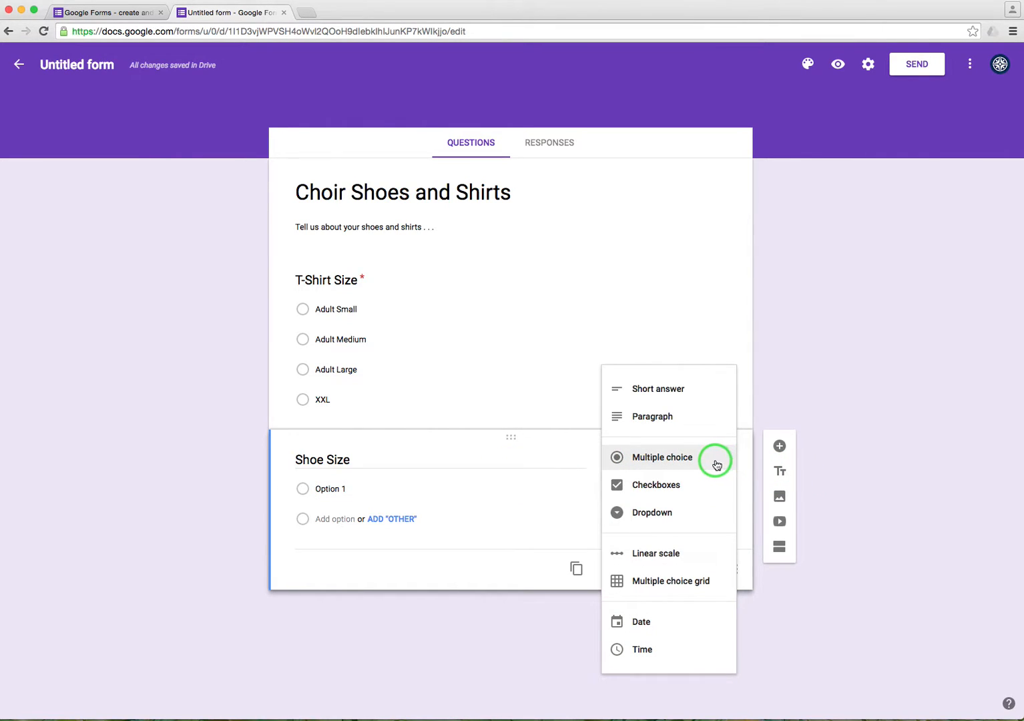
{"action": "left_click", "coordinate": [662, 518]}
Enter the Shoe Size dropdown options 7, 8, 9 and 15 and make the question required
{"action": "left_click", "coordinate": [322, 487]}
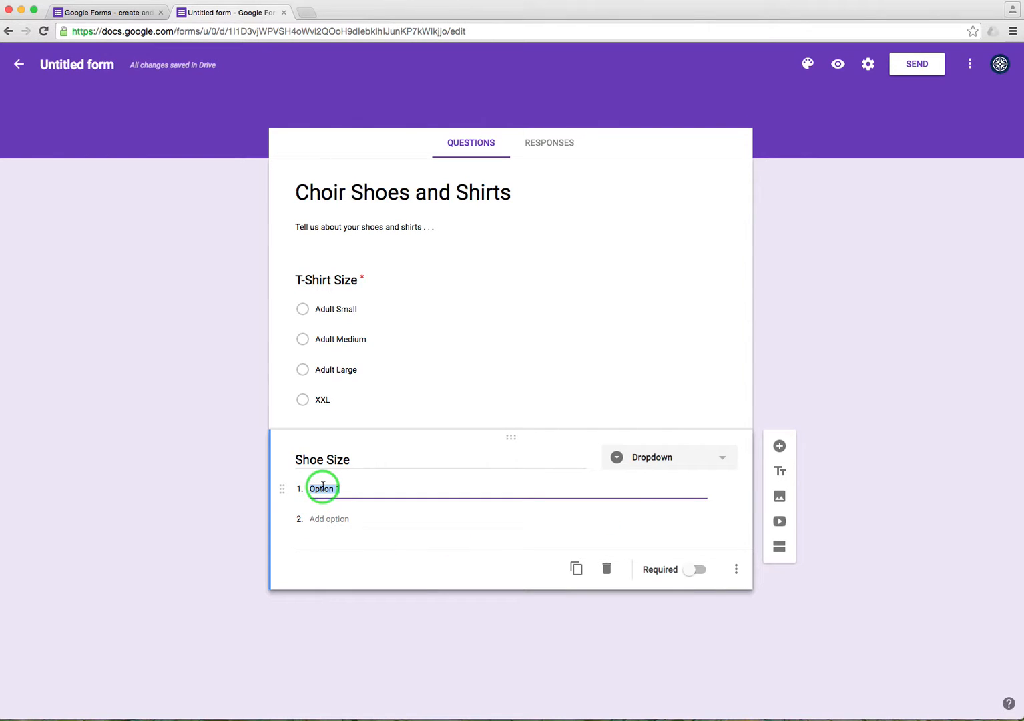
{"action": "type", "text": "7"}
{"action": "key", "text": "Return"}
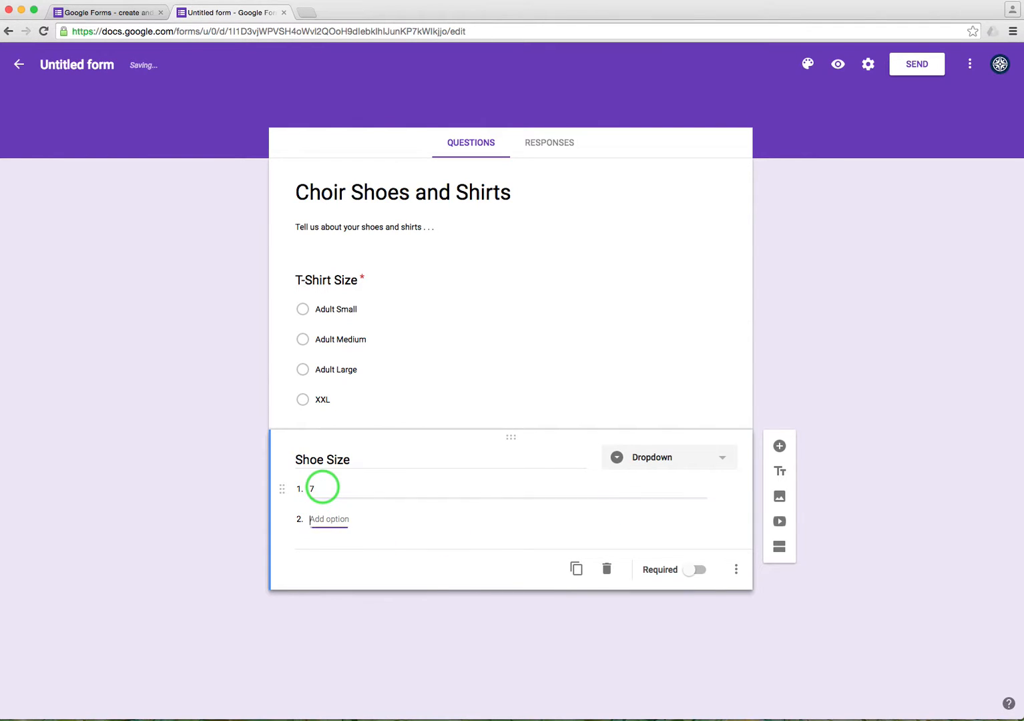
{"action": "type", "text": "8"}
{"action": "key", "text": "Tab"}
{"action": "key", "text": "Tab"}
{"action": "type", "text": "9"}
{"action": "key", "text": "Tab"}
{"action": "key", "text": "Tab"}
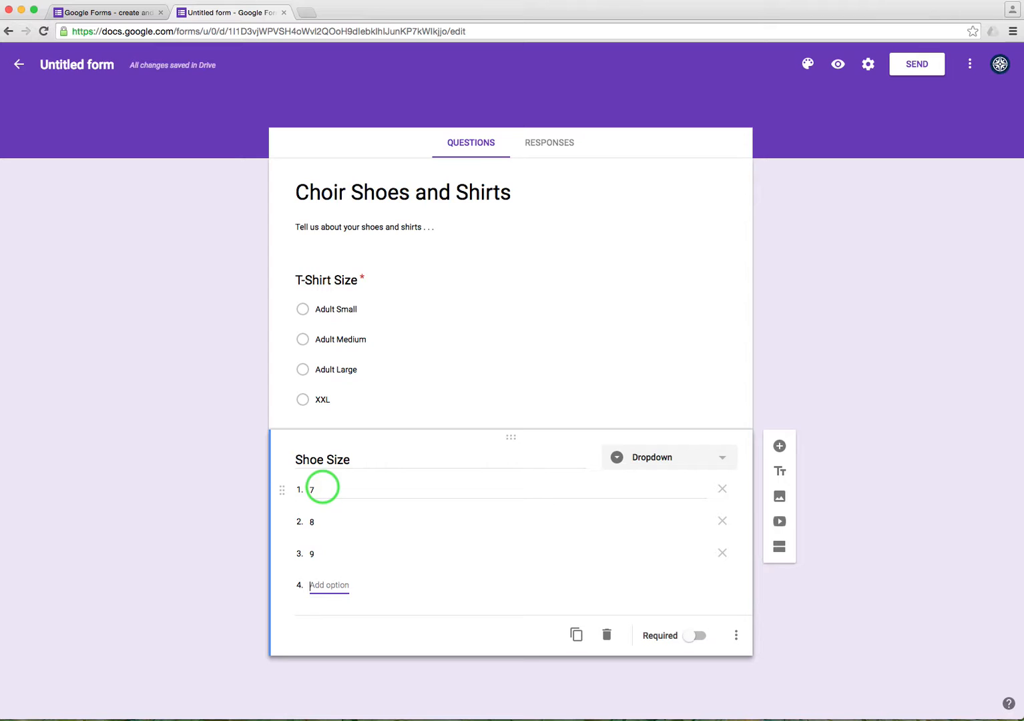
{"action": "type", "text": "15"}
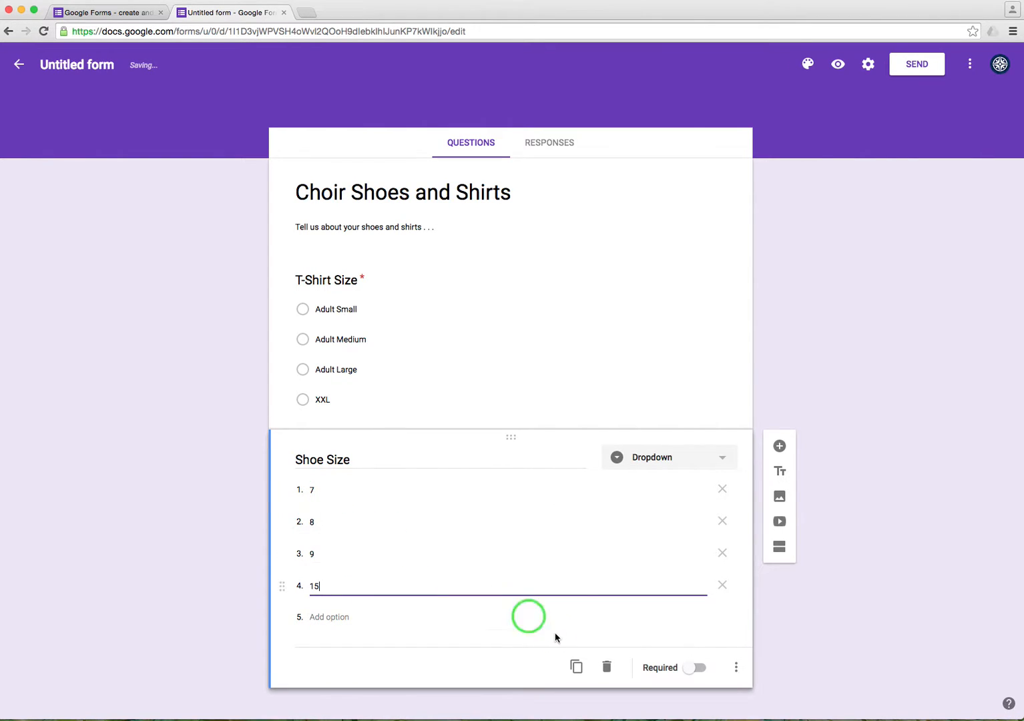
{"action": "left_click", "coordinate": [690, 670]}
{"action": "left_click", "coordinate": [609, 616]}
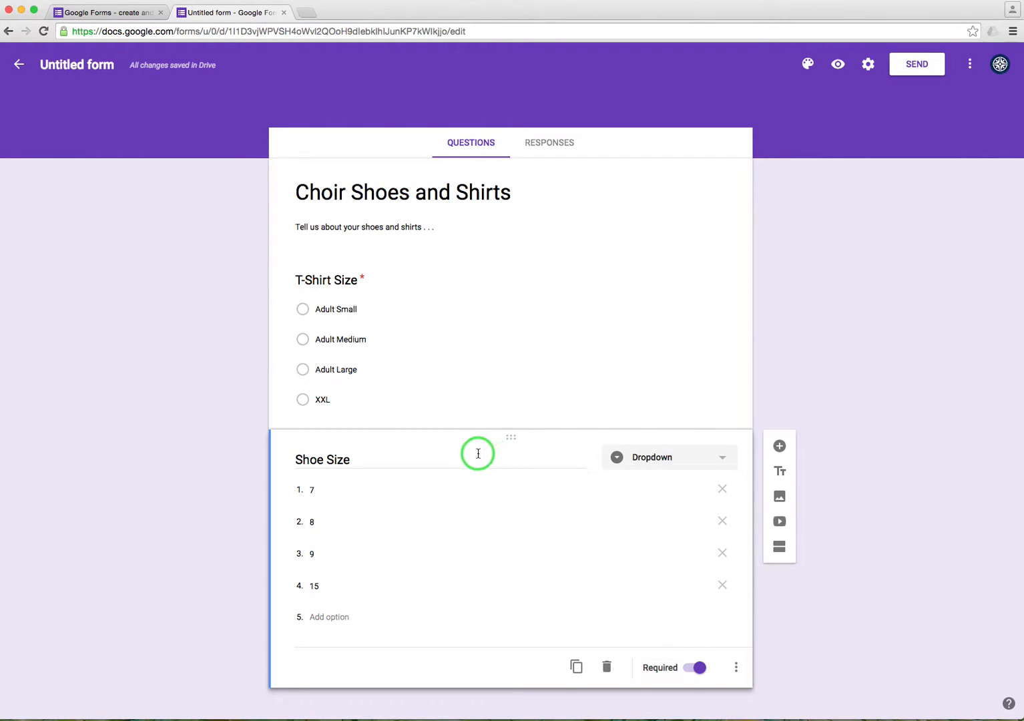
Reorder the form so the Shoe Size question comes before the T-Shirt Size question
{"action": "left_click", "coordinate": [499, 445]}
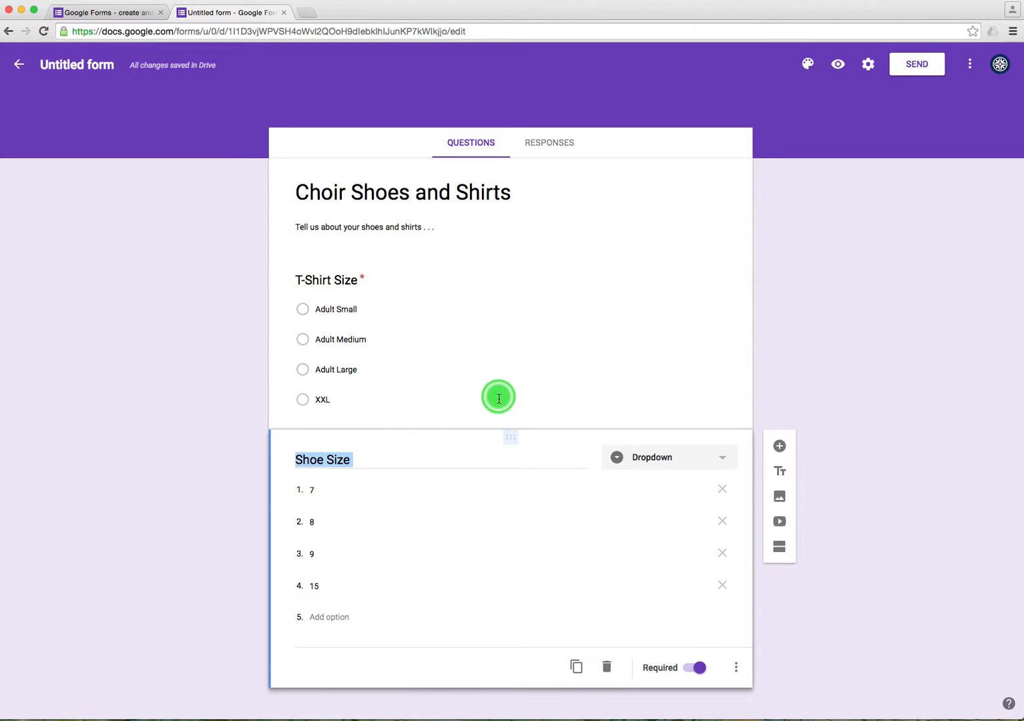
{"action": "left_click_drag", "start_coordinate": [507, 439], "coordinate": [514, 311]}
{"action": "left_click", "coordinate": [461, 577]}
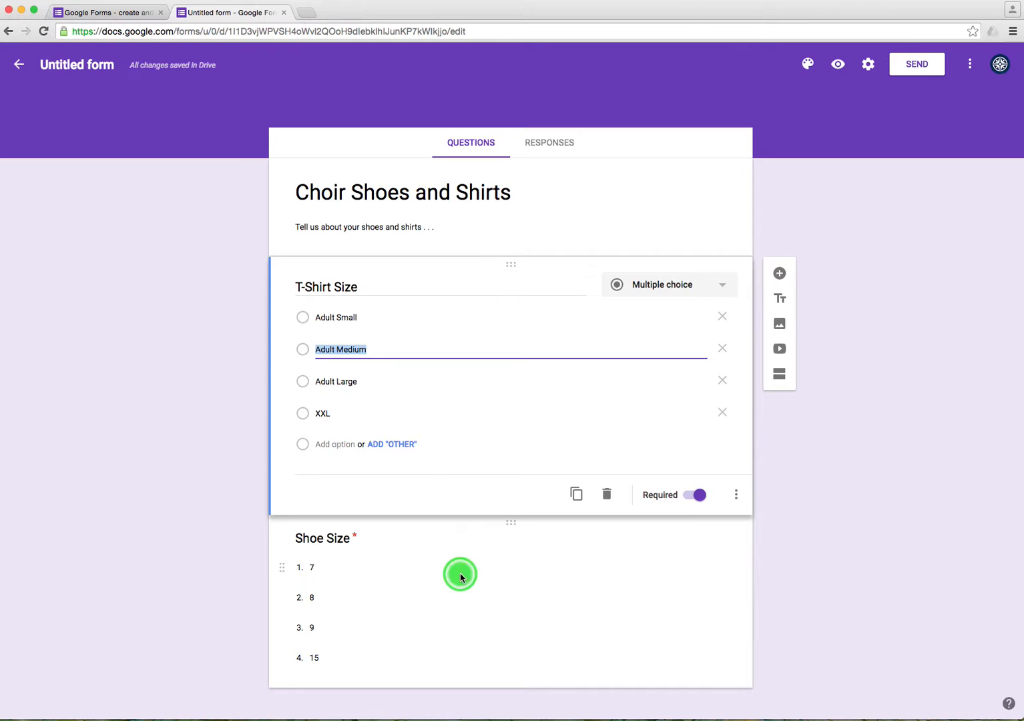
{"action": "left_click_drag", "start_coordinate": [507, 435], "coordinate": [509, 186]}
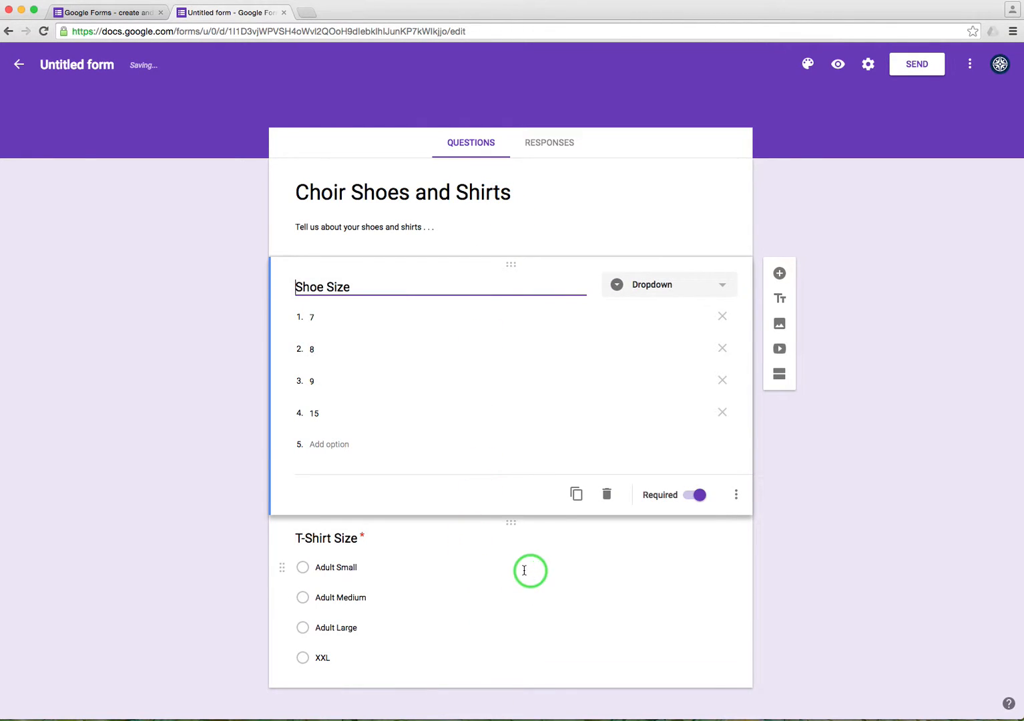
{"action": "left_click", "coordinate": [487, 606]}
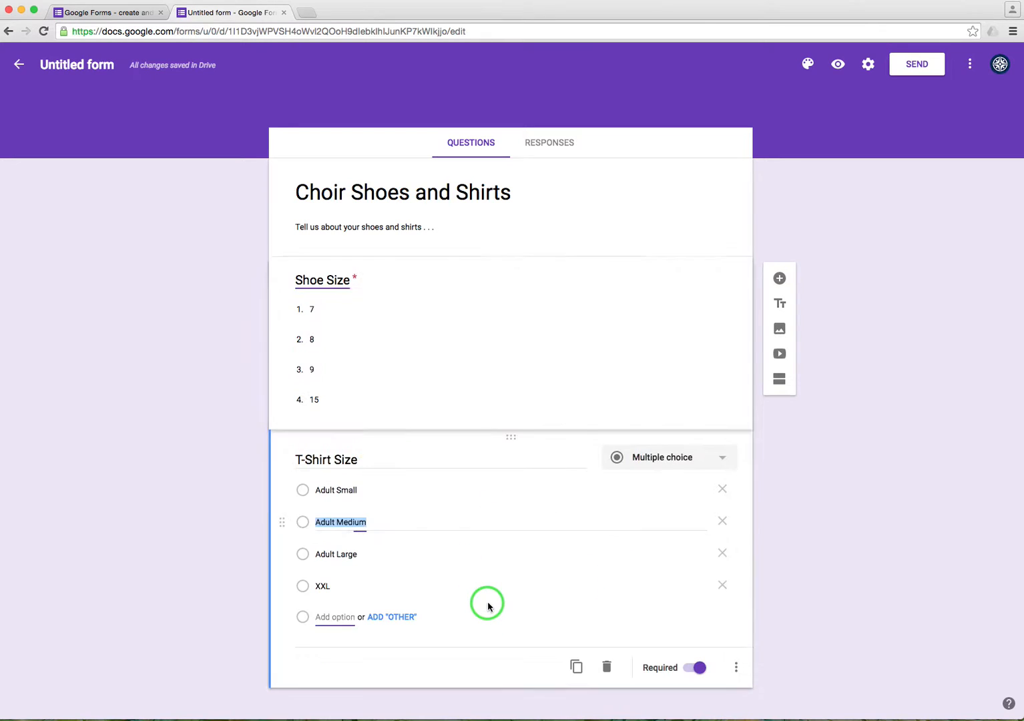
{"action": "left_click", "coordinate": [469, 331]}
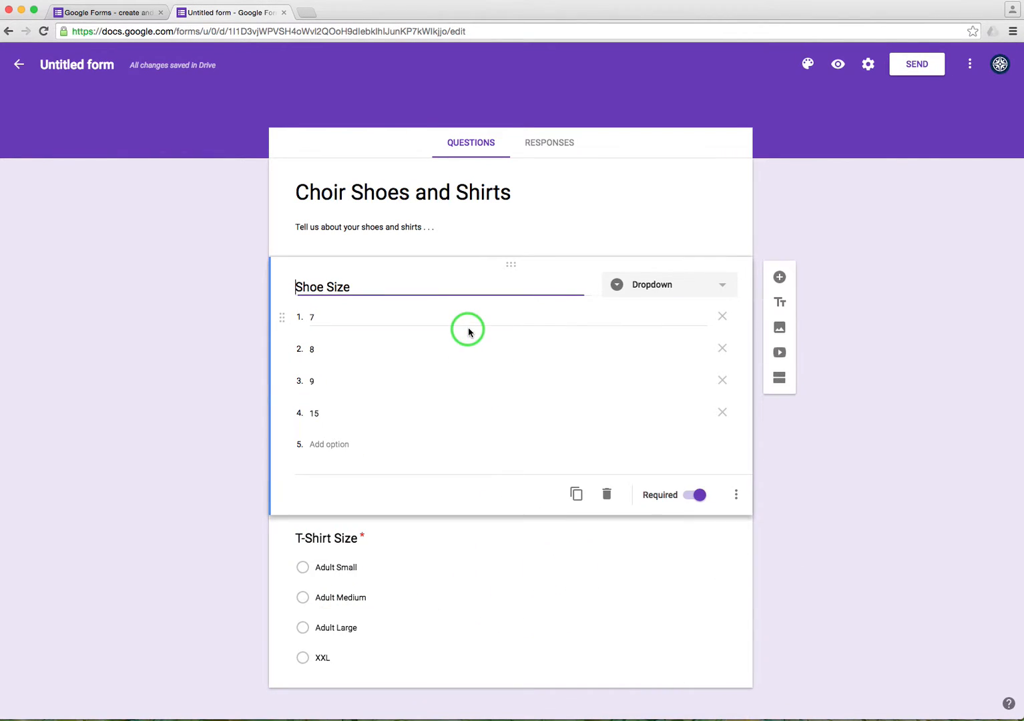
{"action": "left_click", "coordinate": [528, 194]}
{"action": "left_click", "coordinate": [531, 311]}
{"action": "left_click", "coordinate": [516, 575]}
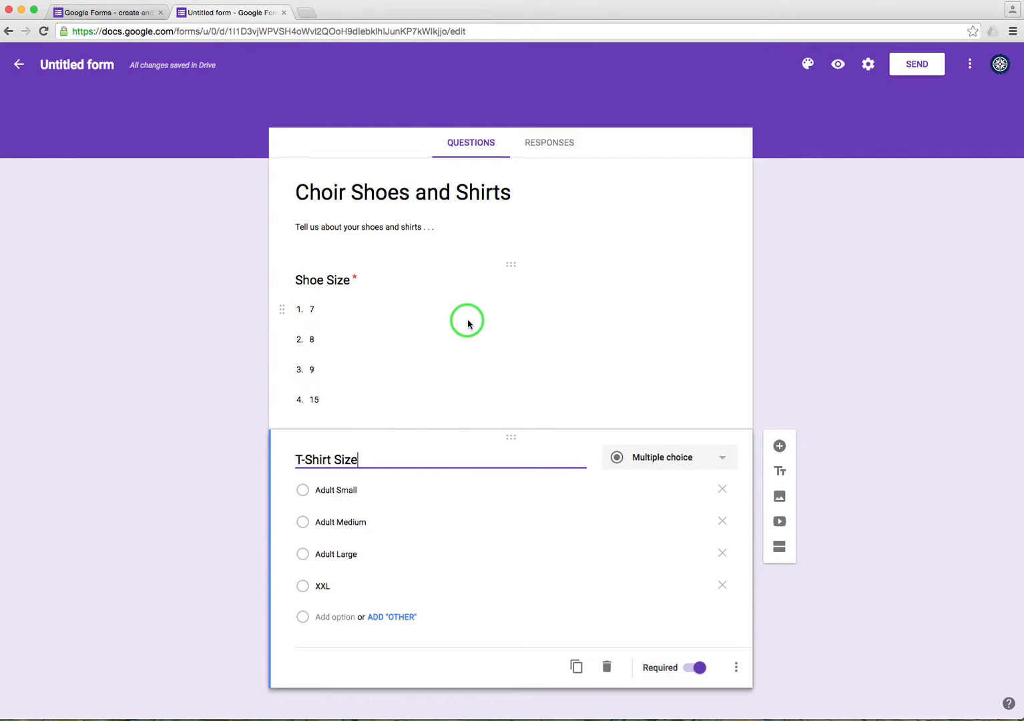
{"action": "left_click", "coordinate": [446, 337]}
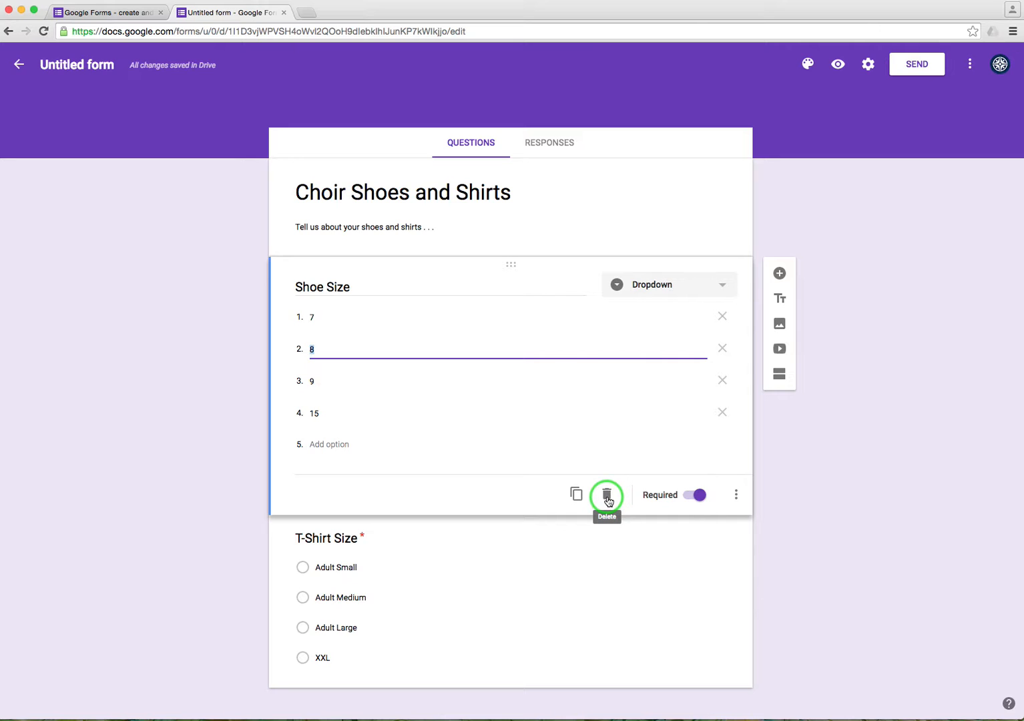
{"action": "left_click", "coordinate": [609, 596]}
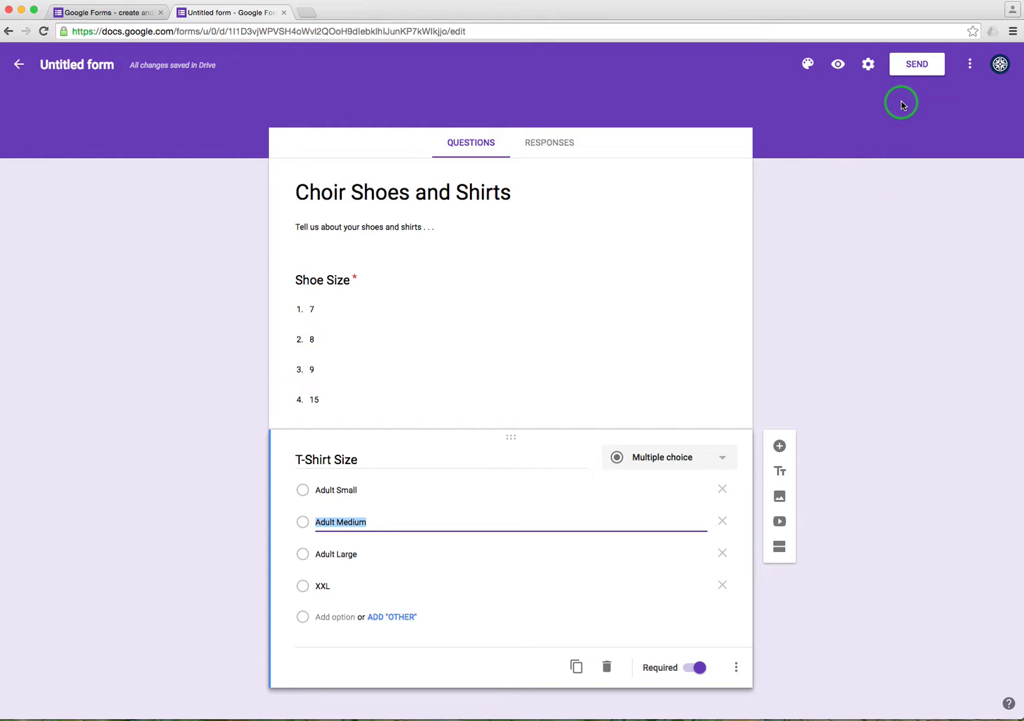
Review the form's email and link sharing options, and close them without sending
{"action": "left_click", "coordinate": [916, 66]}
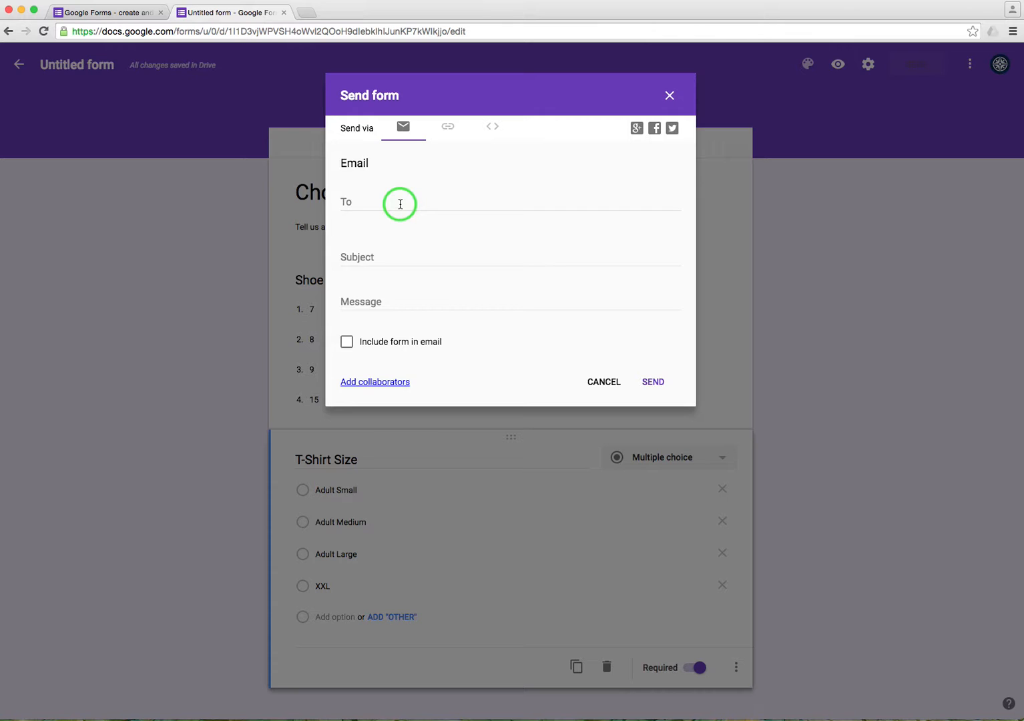
{"action": "left_click", "coordinate": [449, 131]}
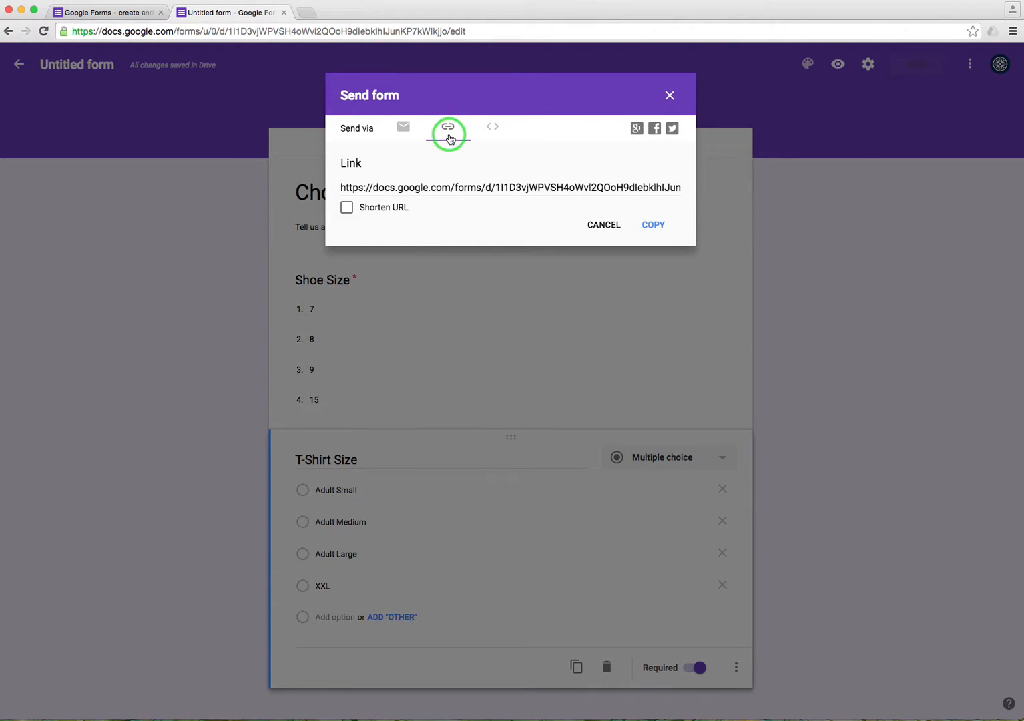
{"action": "left_click", "coordinate": [669, 96]}
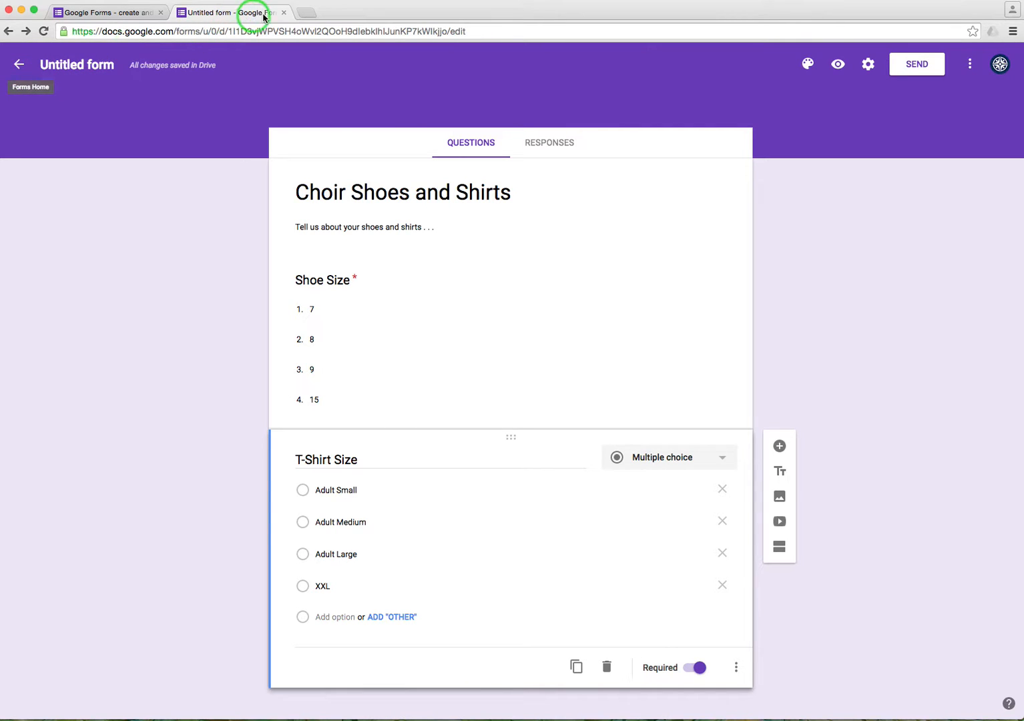
{"action": "left_click", "coordinate": [283, 13]}
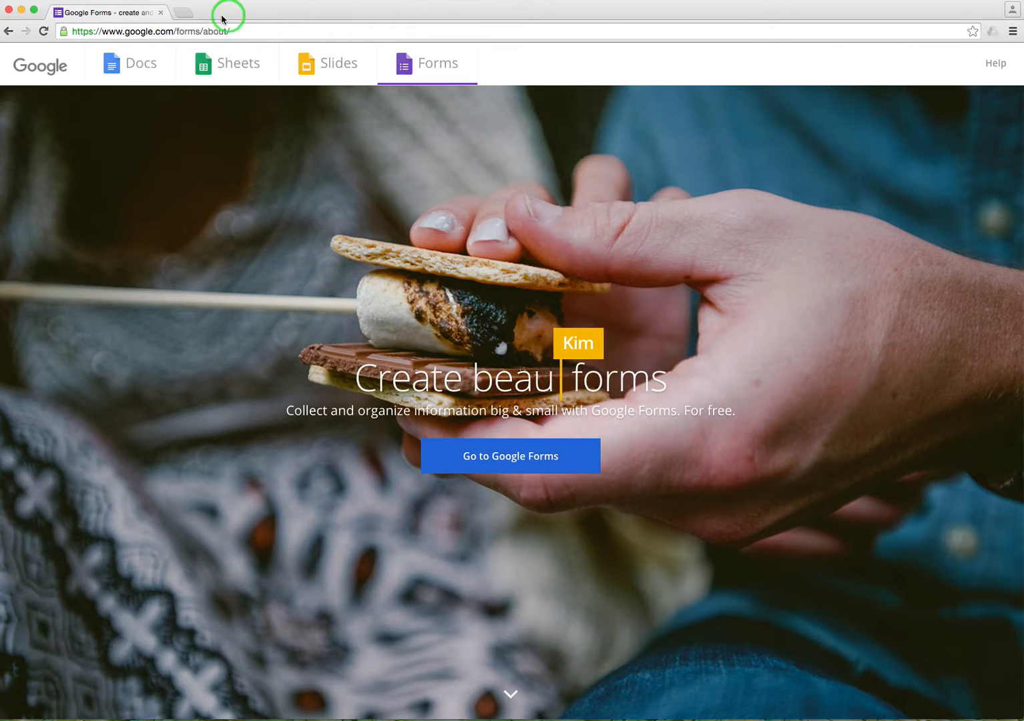
{"action": "left_click", "coordinate": [159, 30]}
{"action": "type", "text": "www.goo"}
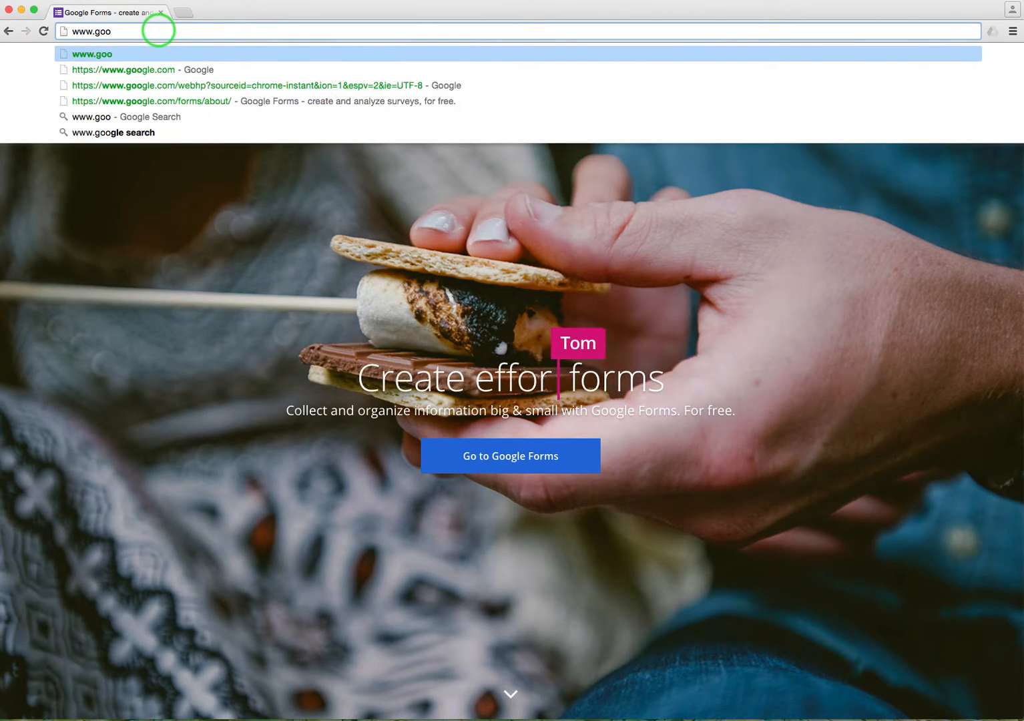
{"action": "type", "text": "gle.com"}
{"action": "key", "text": "Return"}
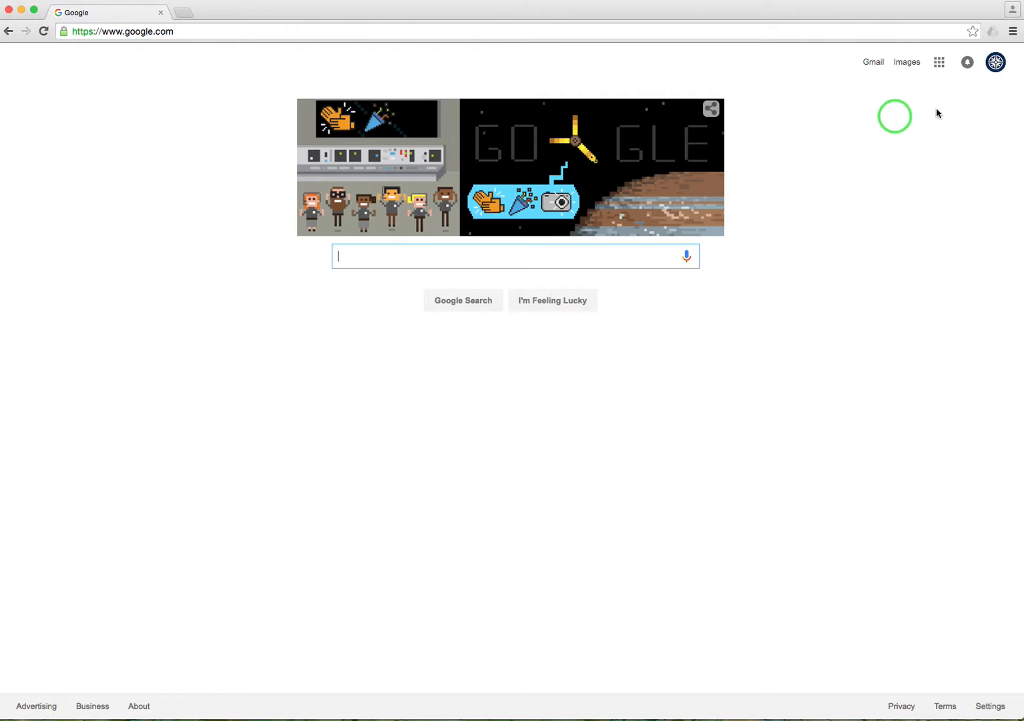
Sign out of the Google account and sign back in to the same account with its saved password
{"action": "left_click", "coordinate": [996, 62]}
{"action": "left_click", "coordinate": [969, 181]}
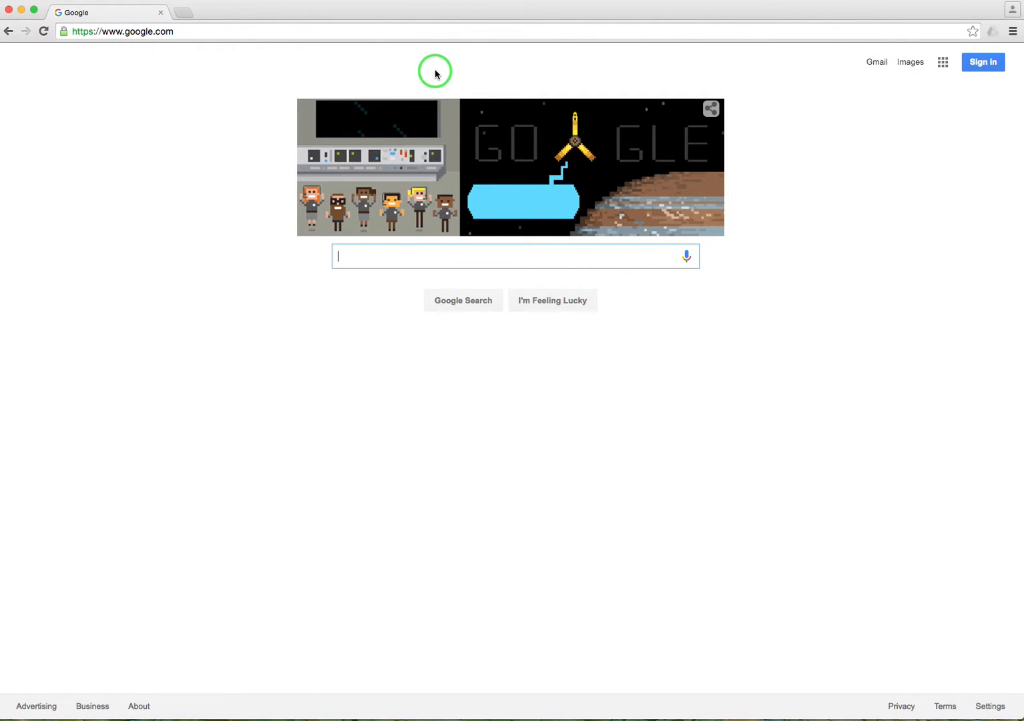
{"action": "left_click", "coordinate": [974, 65]}
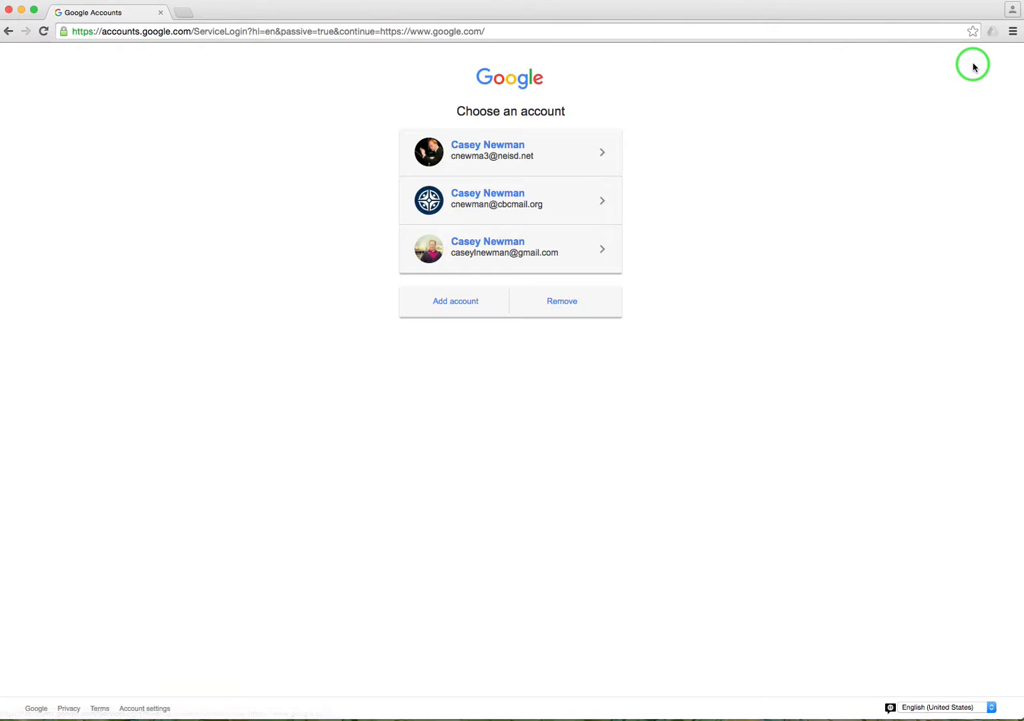
{"action": "left_click", "coordinate": [576, 208]}
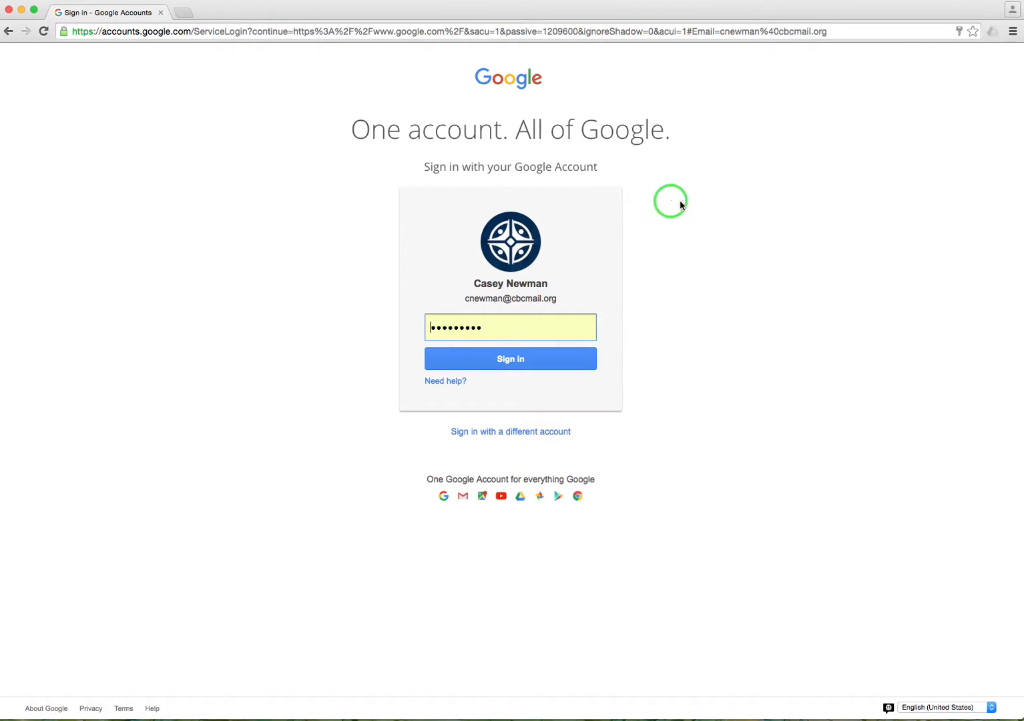
{"action": "left_click", "coordinate": [517, 362]}
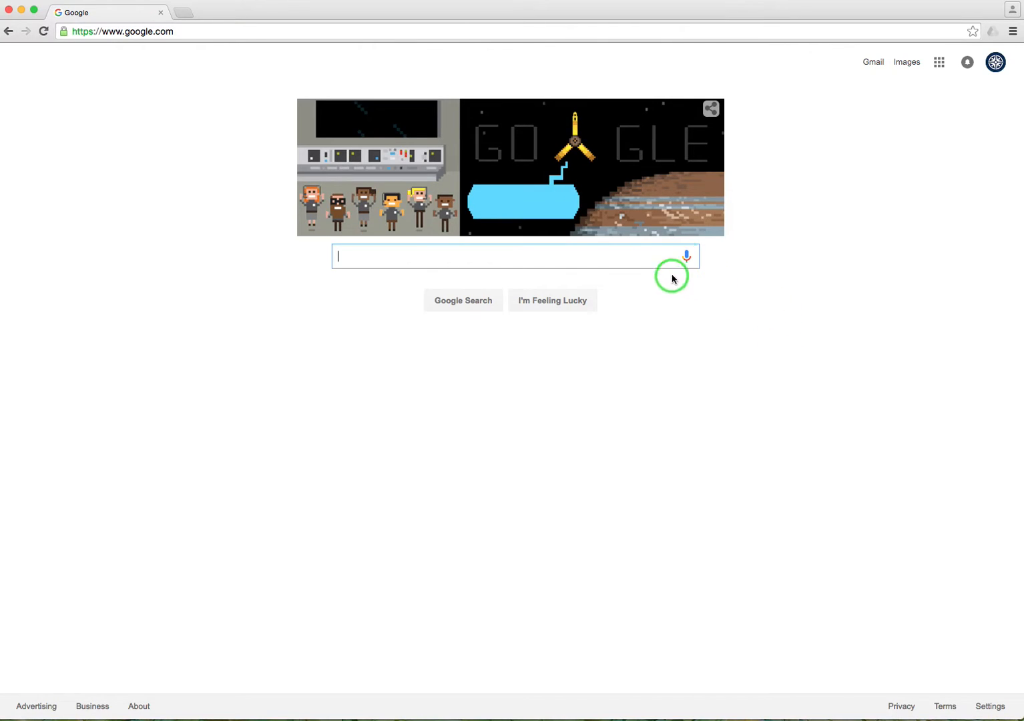
Search the web for "google forms" and go to the Google Forms home page that lists recent forms
{"action": "double_click", "coordinate": [220, 33]}
{"action": "left_click", "coordinate": [220, 35]}
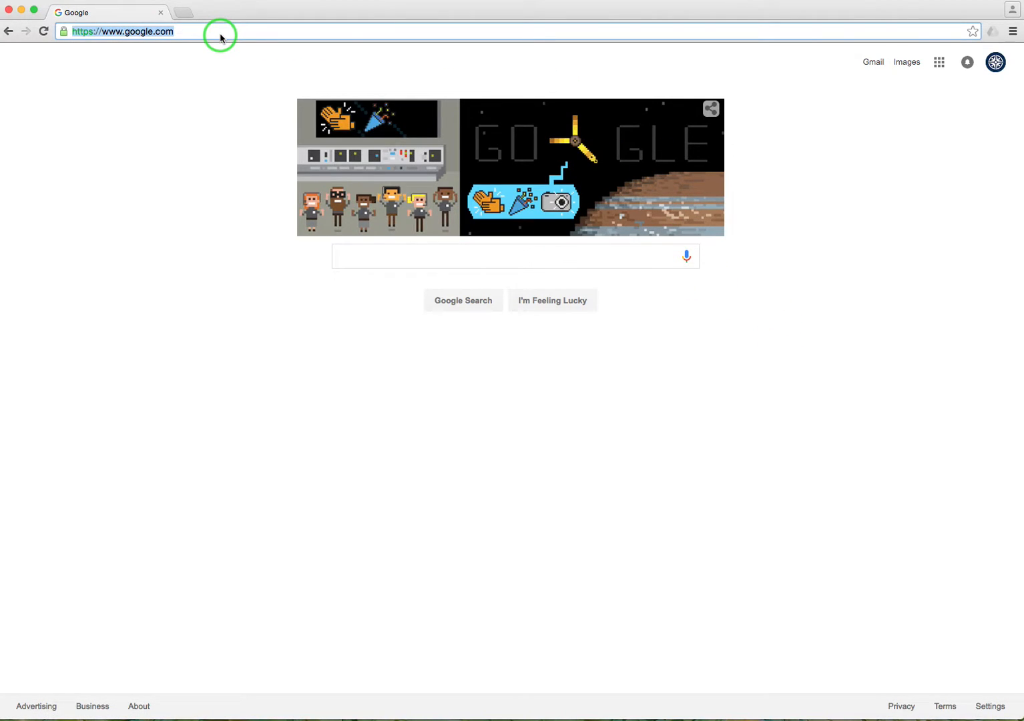
{"action": "type", "text": "google forms"}
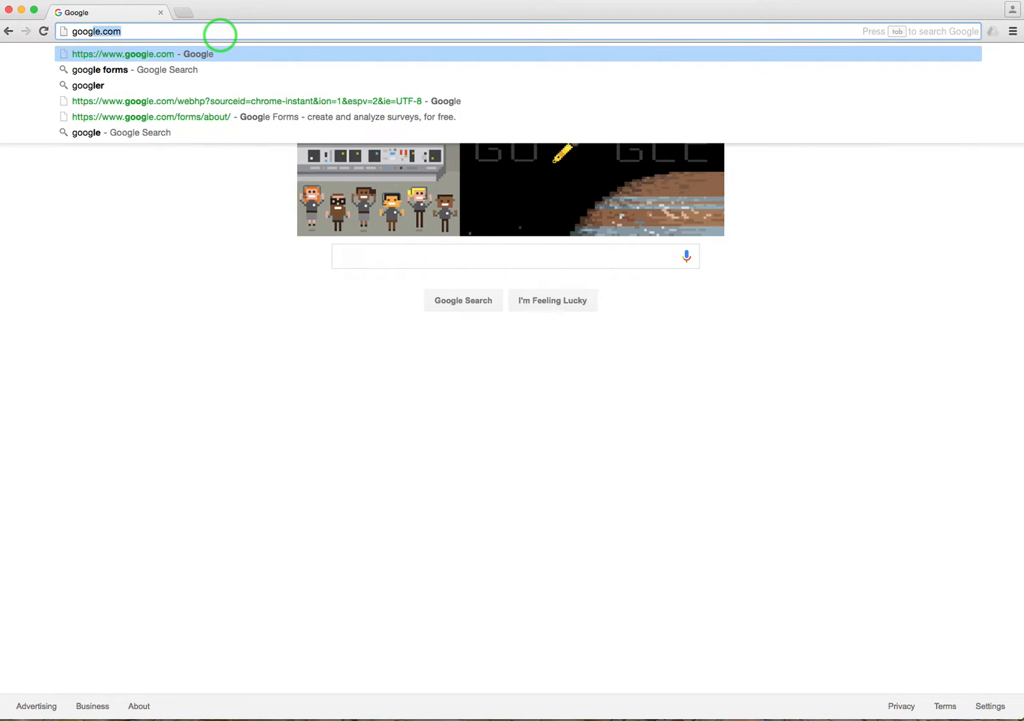
{"action": "key", "text": "Return"}
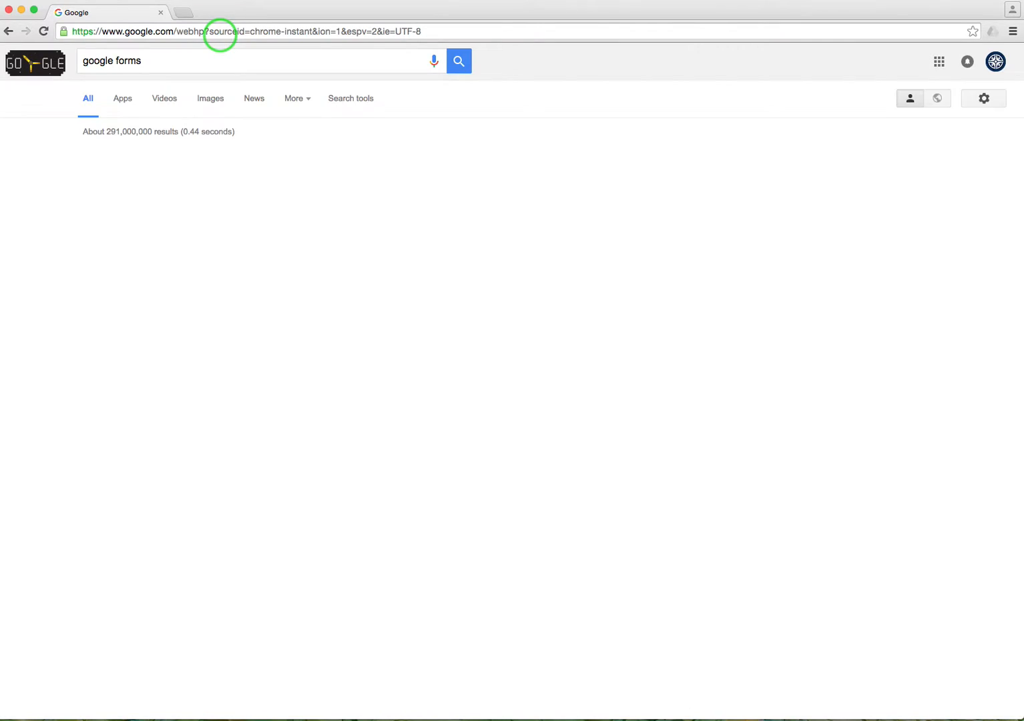
{"action": "left_click", "coordinate": [192, 161]}
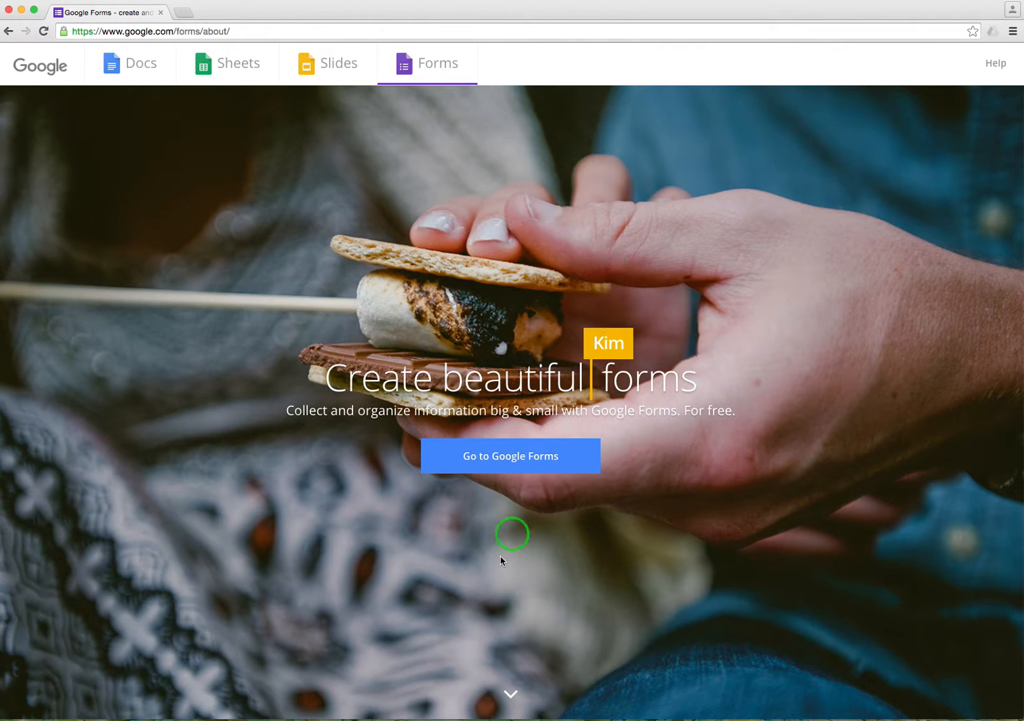
{"action": "left_click", "coordinate": [506, 458]}
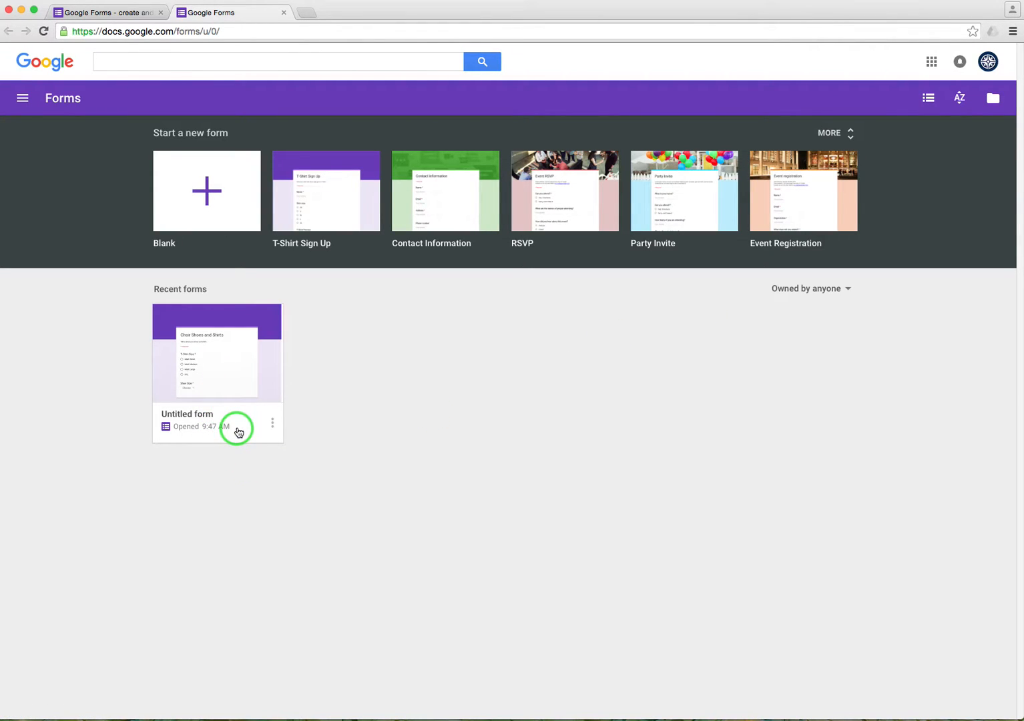
Rename the untitled recent form to "Shoes and Shirts"
{"action": "left_click", "coordinate": [272, 425]}
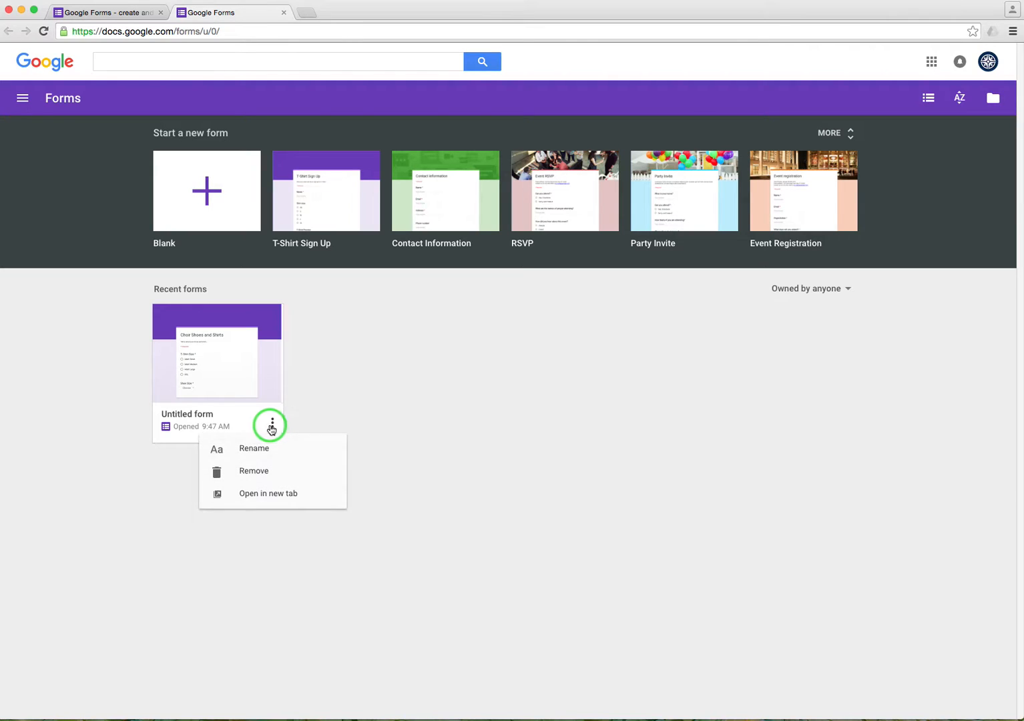
{"action": "left_click", "coordinate": [264, 450]}
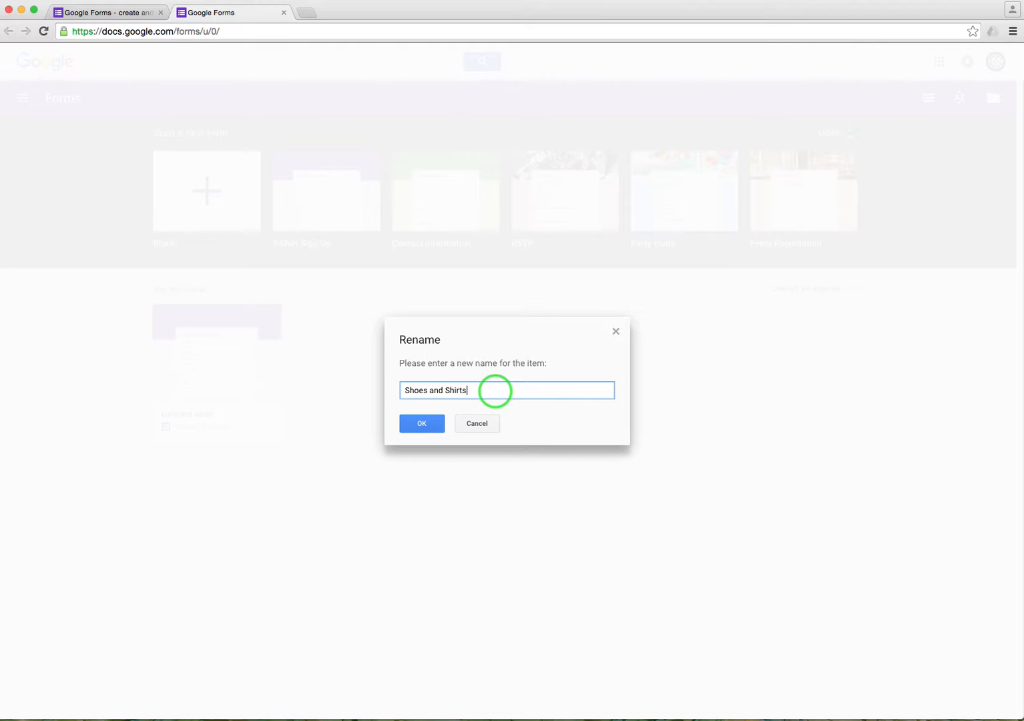
{"action": "left_click", "coordinate": [429, 422]}
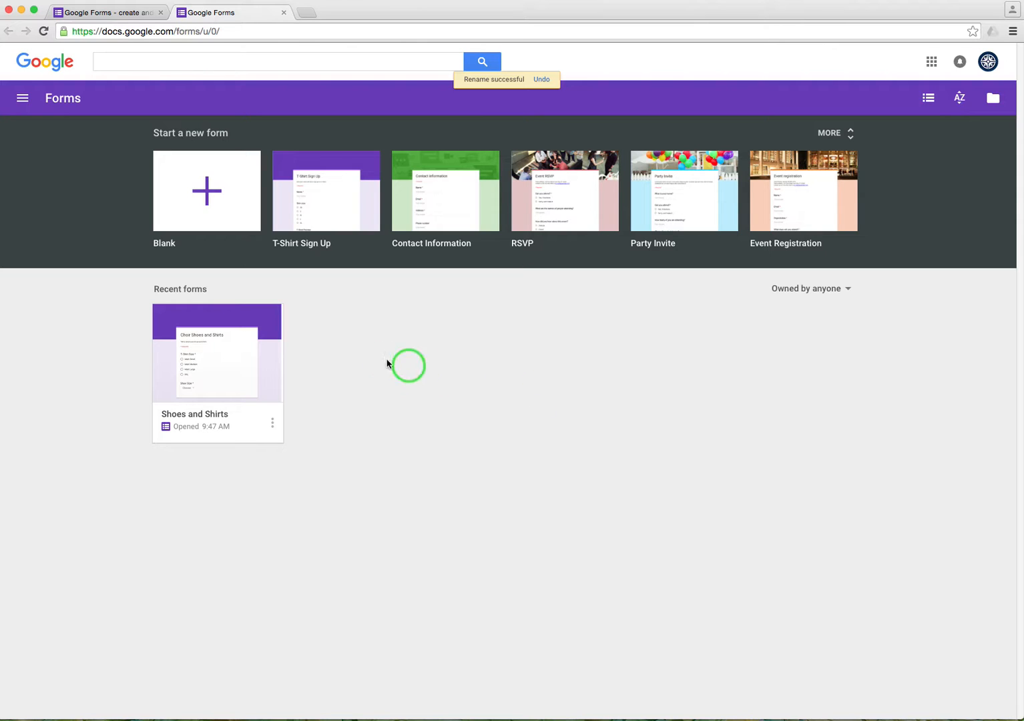
Open the "Shoes and Shirts" form and copy its shareable link from the send options
{"action": "left_click", "coordinate": [215, 371]}
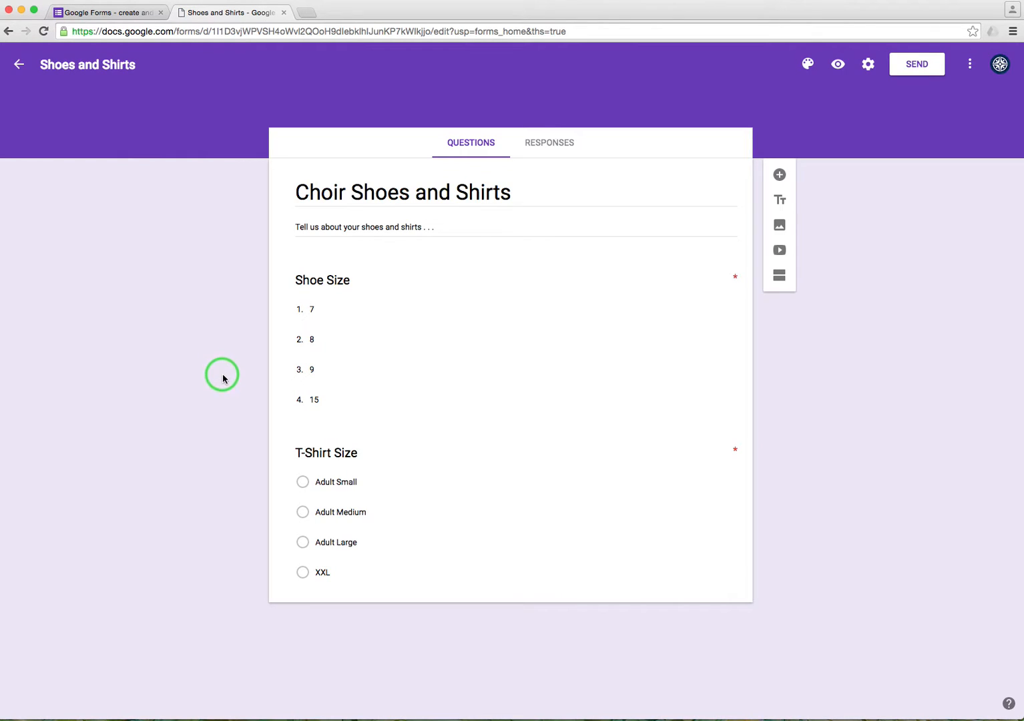
{"action": "left_click", "coordinate": [933, 71]}
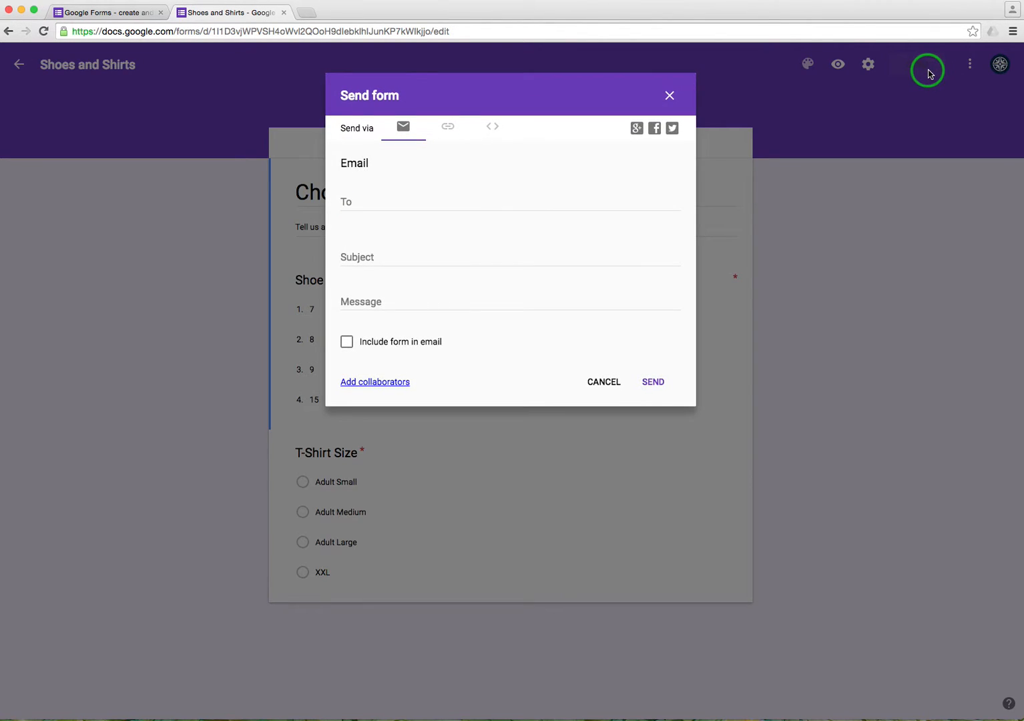
{"action": "left_click", "coordinate": [448, 133]}
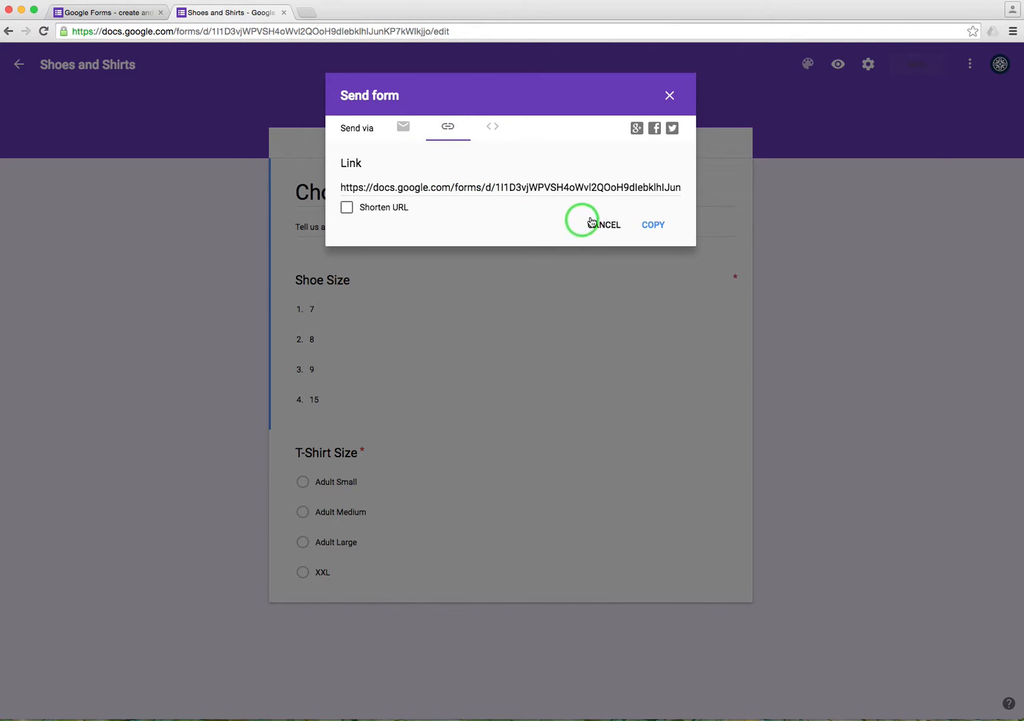
{"action": "left_click", "coordinate": [524, 186]}
{"action": "left_click", "coordinate": [635, 225]}
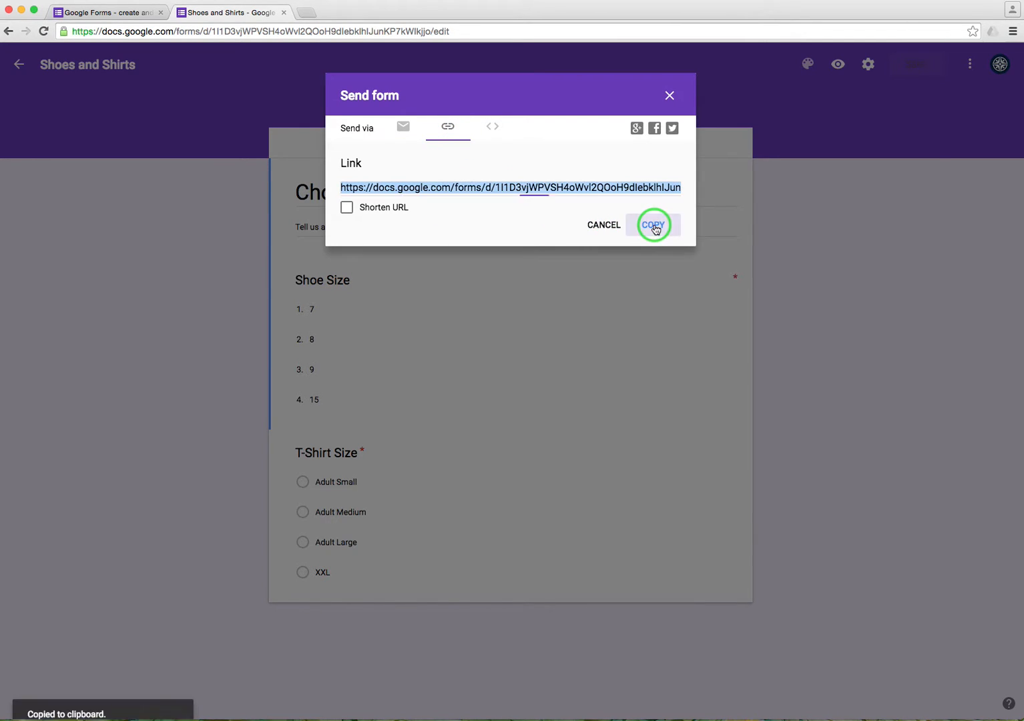
{"action": "left_click", "coordinate": [525, 197]}
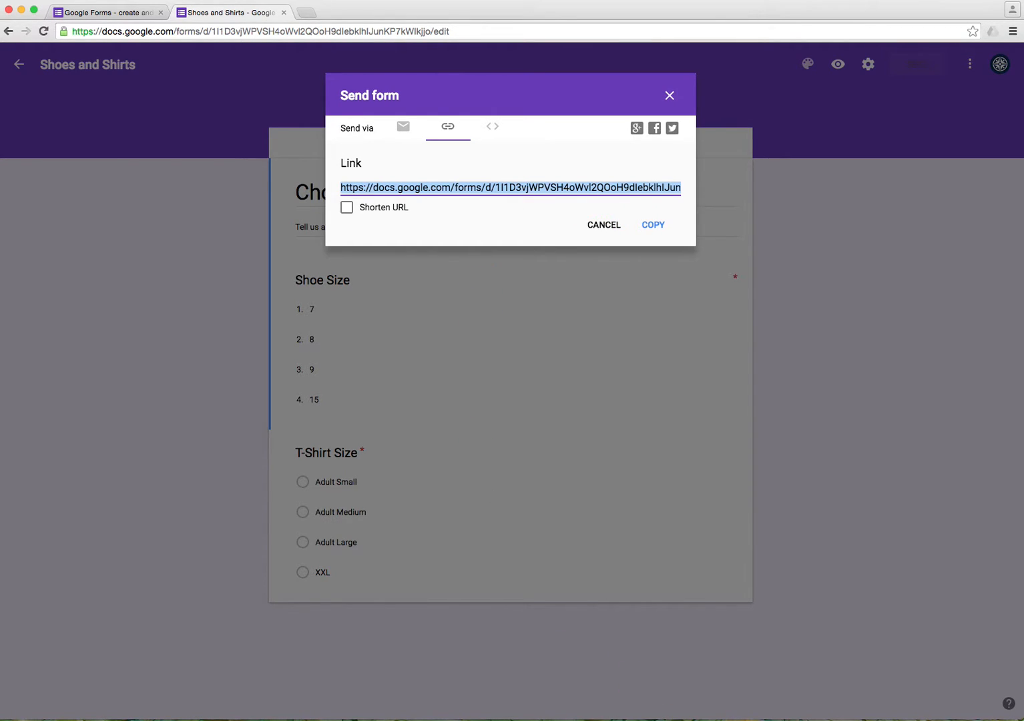
Switch to Outlook and start an email reading "Hey, y'all, Shirts and shoes . . Answer by Friday. Sincerely," followed by the sender's first name
{"action": "left_click", "coordinate": [657, 719]}
{"action": "left_click", "coordinate": [40, 154]}
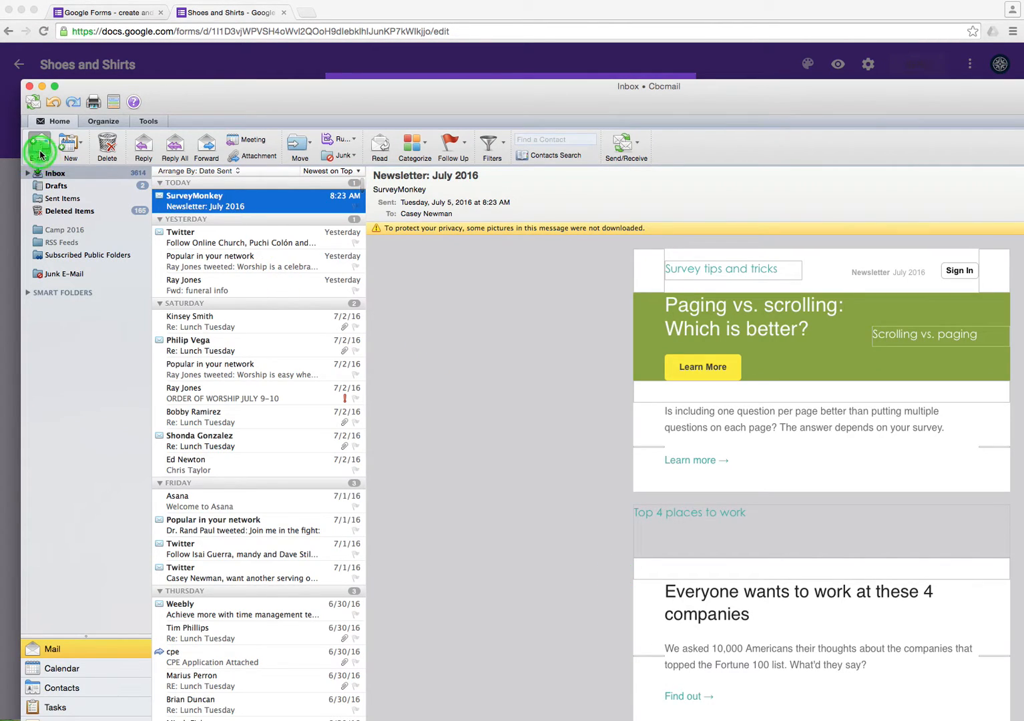
{"action": "left_click_drag", "start_coordinate": [273, 88], "coordinate": [300, 108]}
{"action": "left_click", "coordinate": [125, 265]}
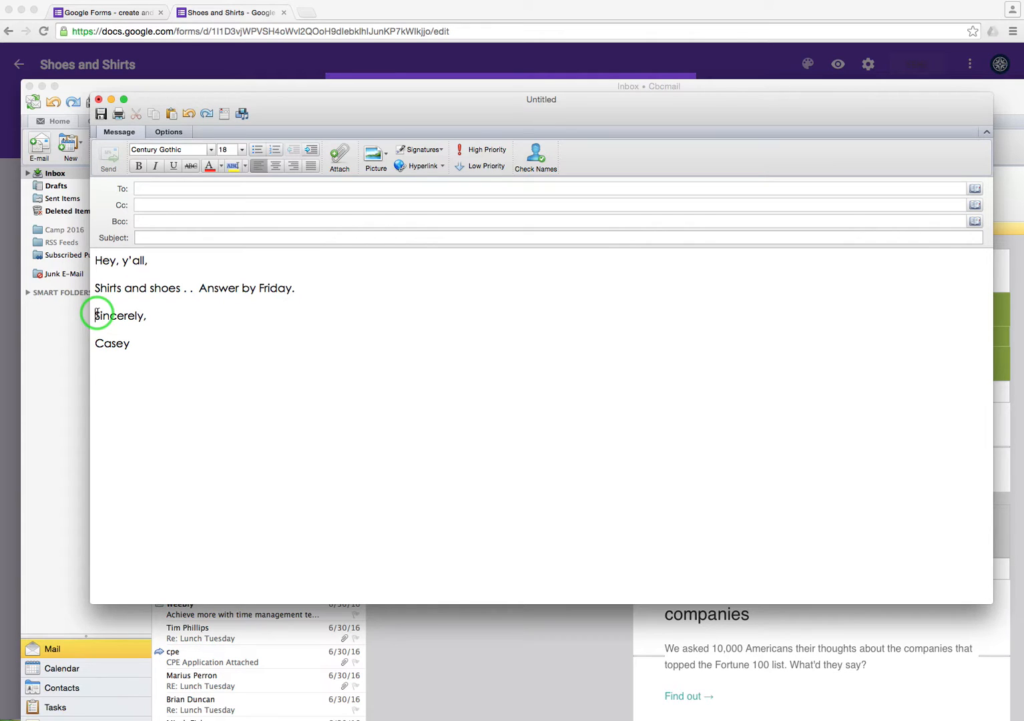
Paste the form link on its own line above "Sincerely," and add "Answer this FORM." after "Answer by Friday."
{"action": "left_click", "coordinate": [97, 313]}
{"action": "key", "text": "Return"}
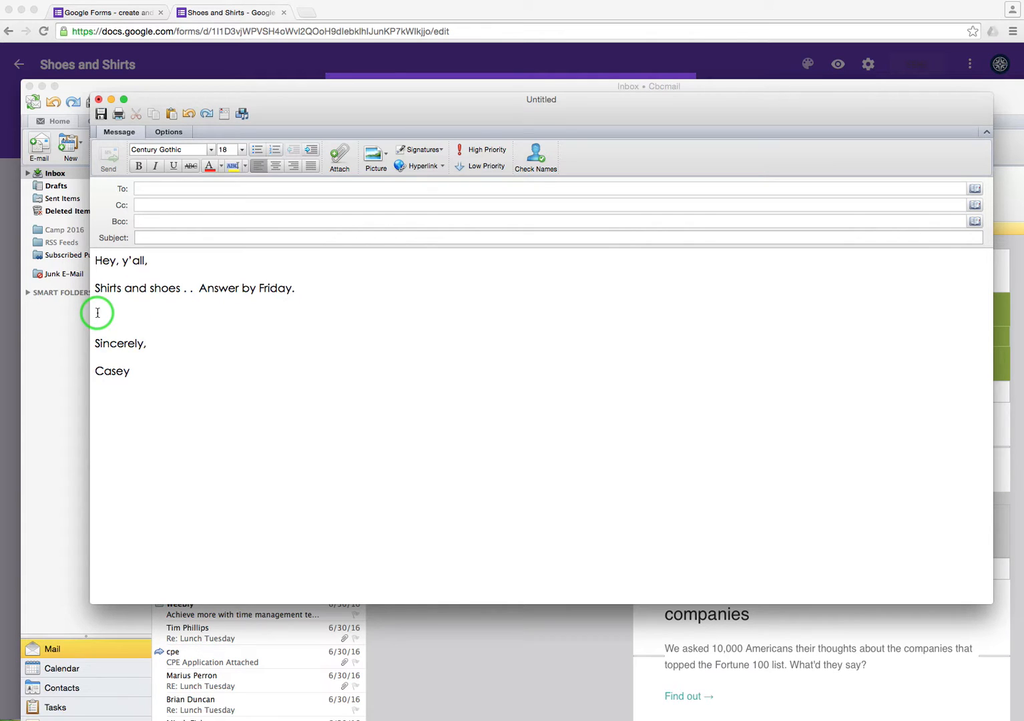
{"action": "key", "text": "super+v"}
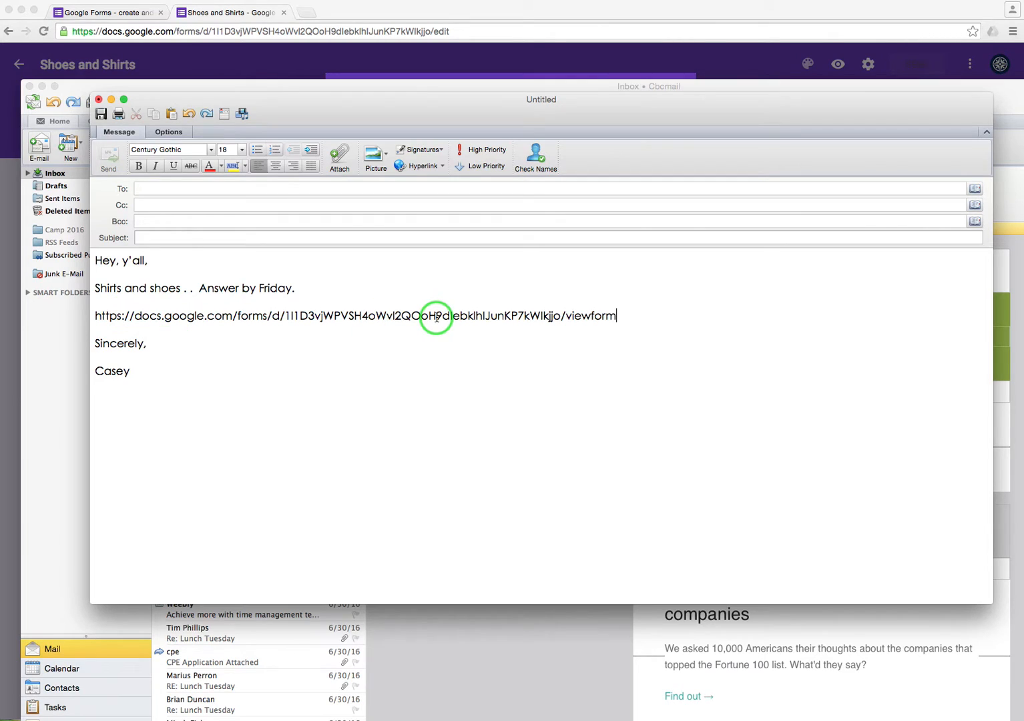
{"action": "key", "text": "Return"}
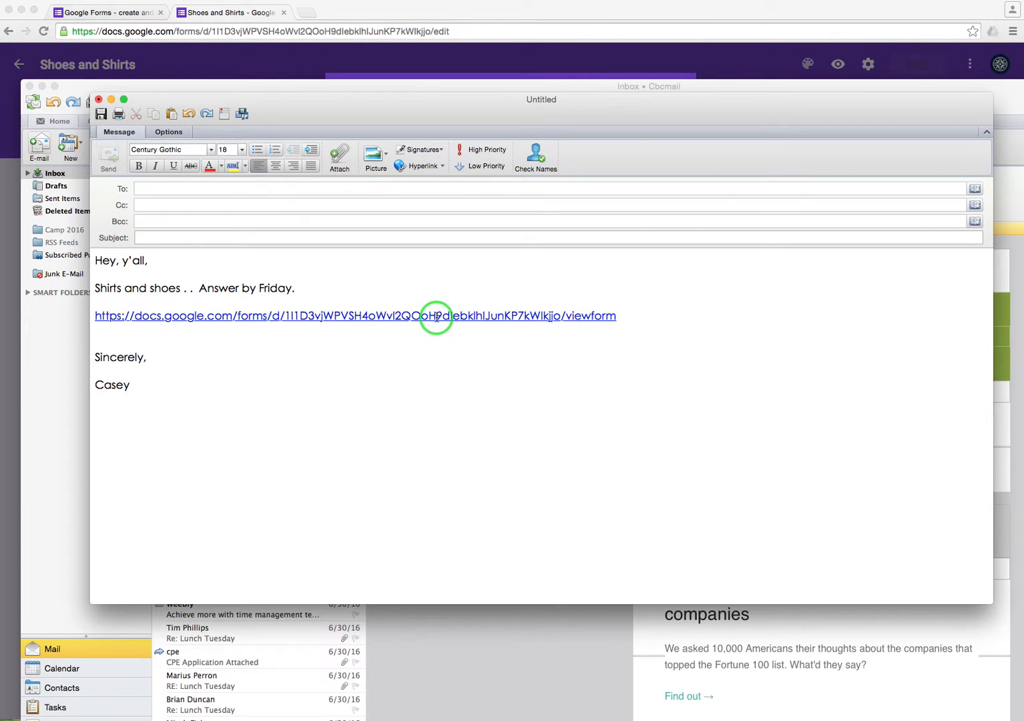
{"action": "key", "text": "Delete"}
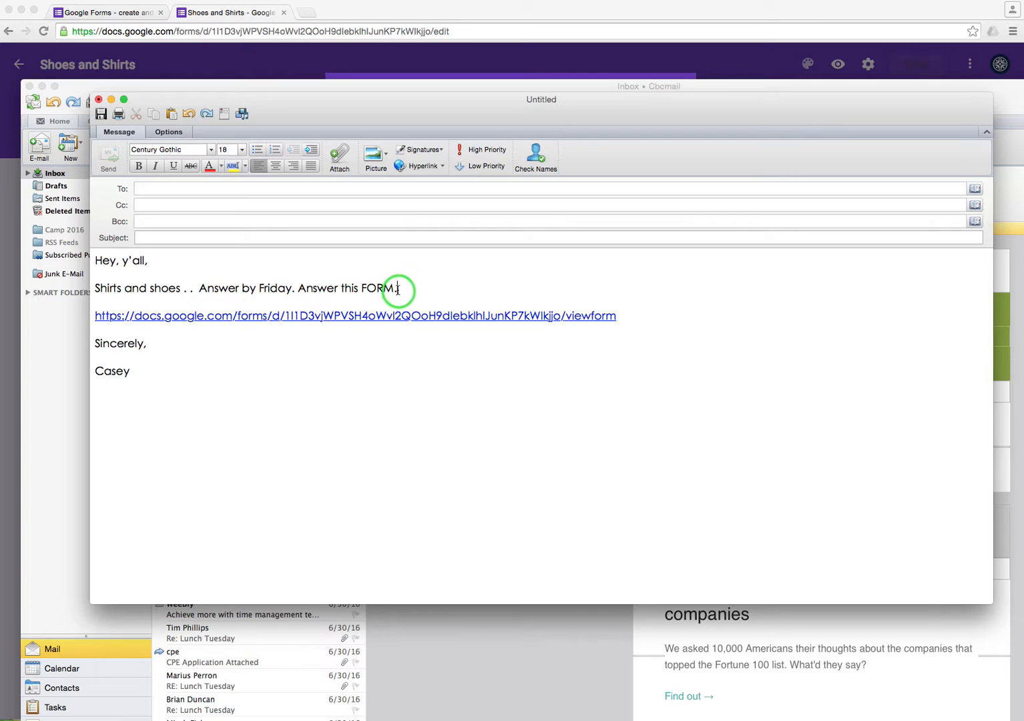
Hyperlink the text "FORM." in the email body to the form's viewform URL
{"action": "left_click_drag", "start_coordinate": [362, 288], "coordinate": [385, 288]}
{"action": "left_click", "coordinate": [420, 168]}
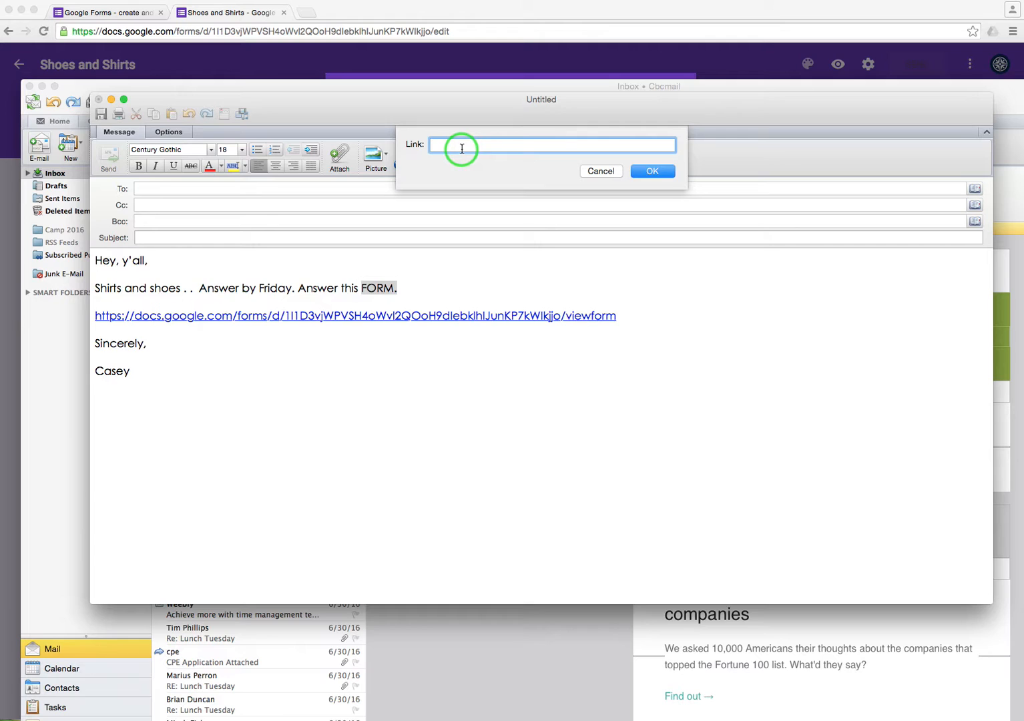
{"action": "type", "text": "https://docs.google.com/forms/d/1I1D3vjWPVSH4oWvl2QOoH9dlebklhlJunKP7kWlkjjo/viewform"}
{"action": "left_click", "coordinate": [652, 171]}
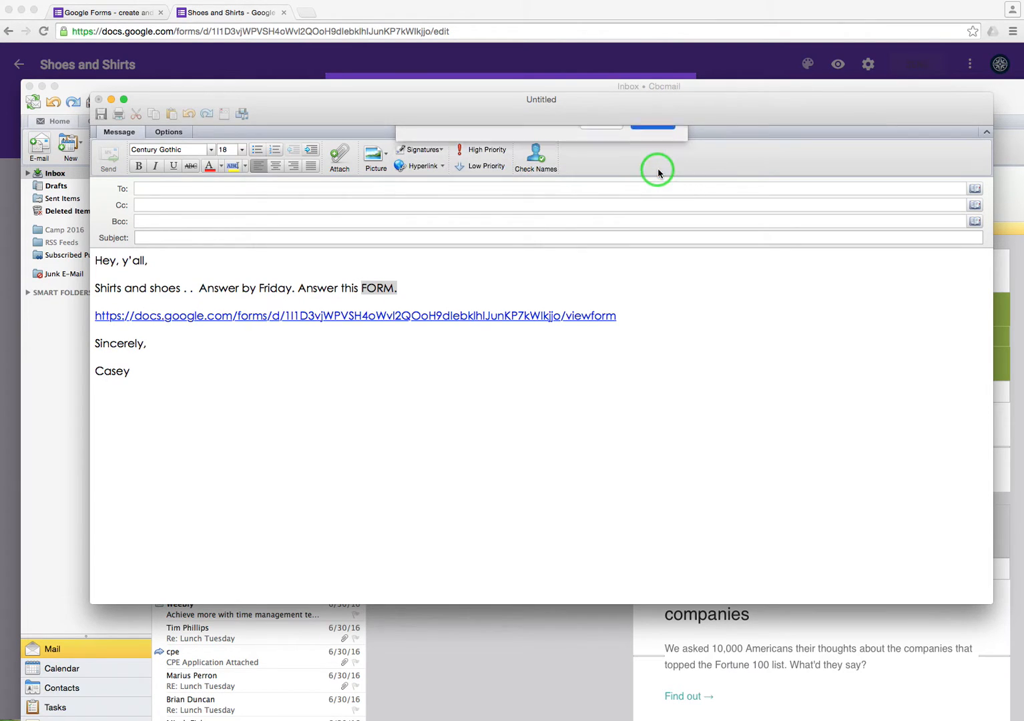
{"action": "left_click", "coordinate": [428, 286]}
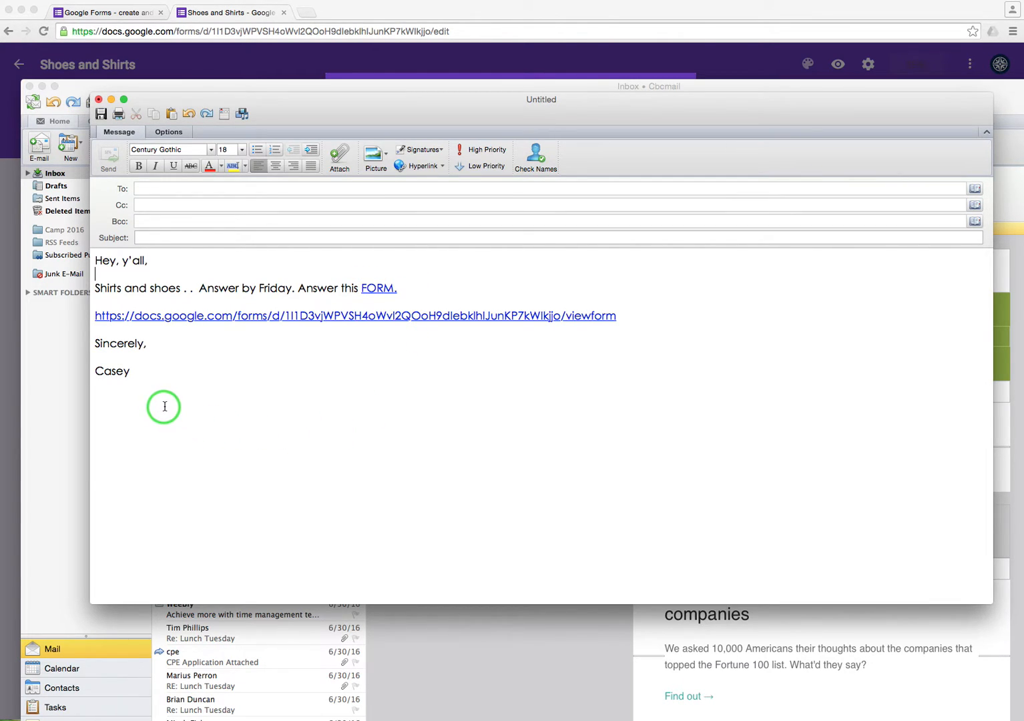
Set the email subject to "Shoes Shirts" and point out the Bcc field for the recipients
{"action": "left_click", "coordinate": [138, 237]}
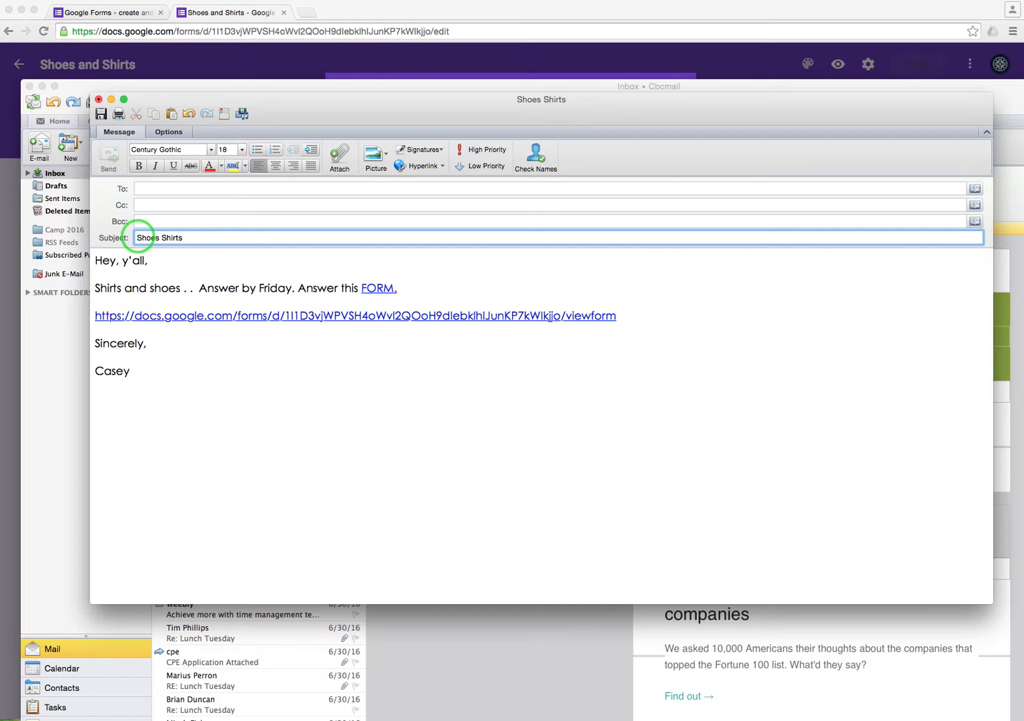
{"action": "left_click", "coordinate": [153, 220]}
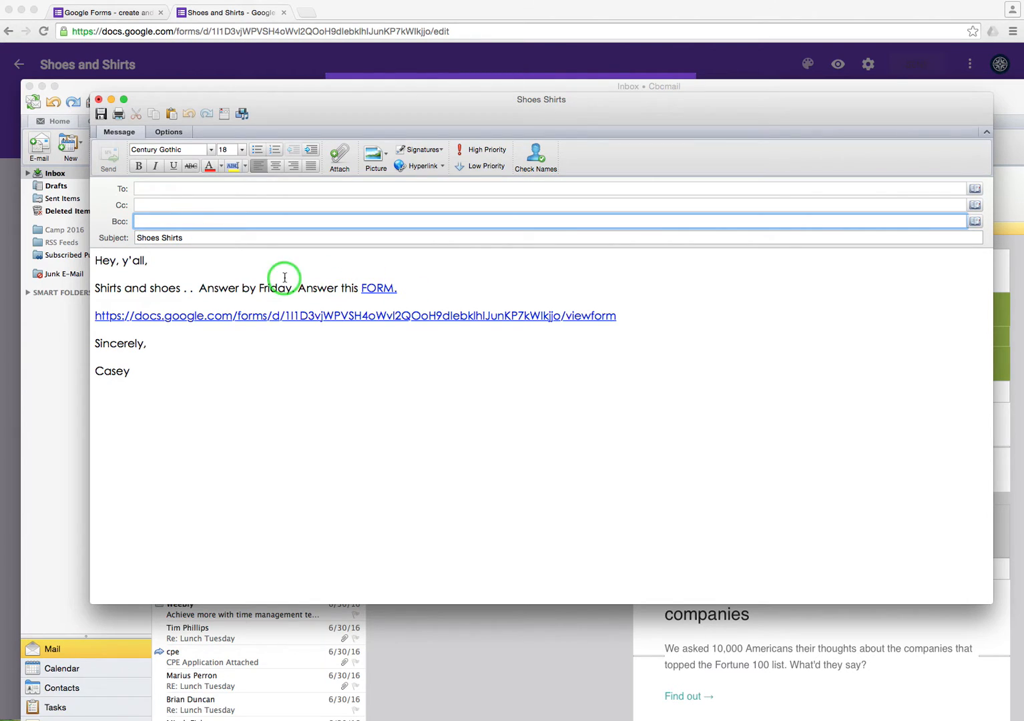
{"action": "left_click", "coordinate": [245, 269]}
{"action": "left_click", "coordinate": [150, 221]}
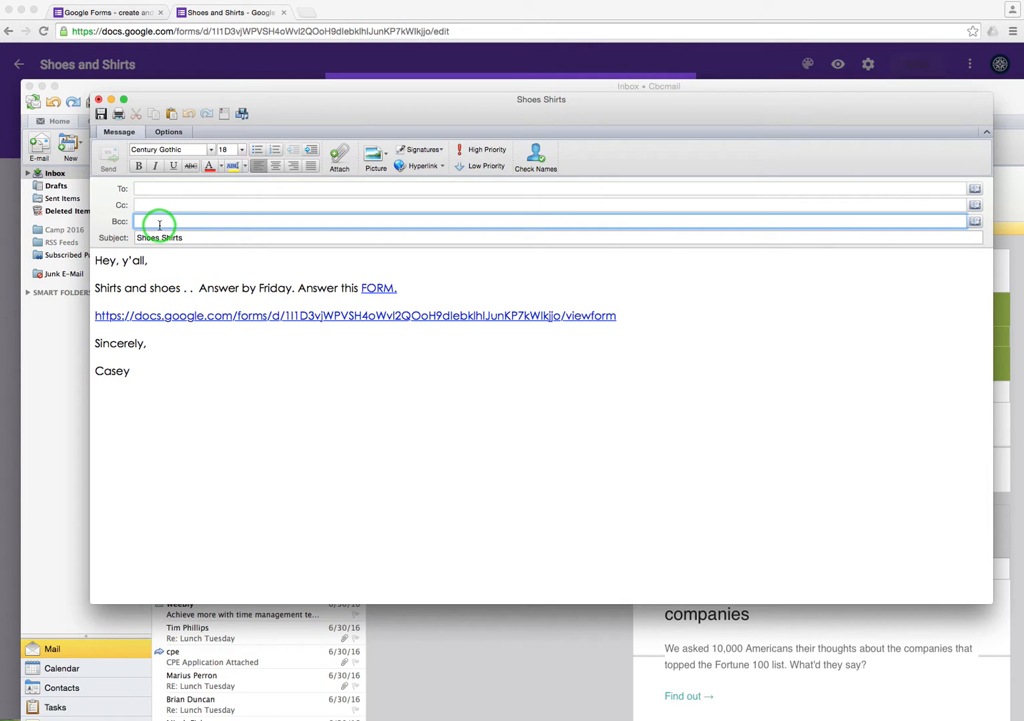
{"action": "left_click", "coordinate": [195, 270]}
{"action": "left_click", "coordinate": [205, 405]}
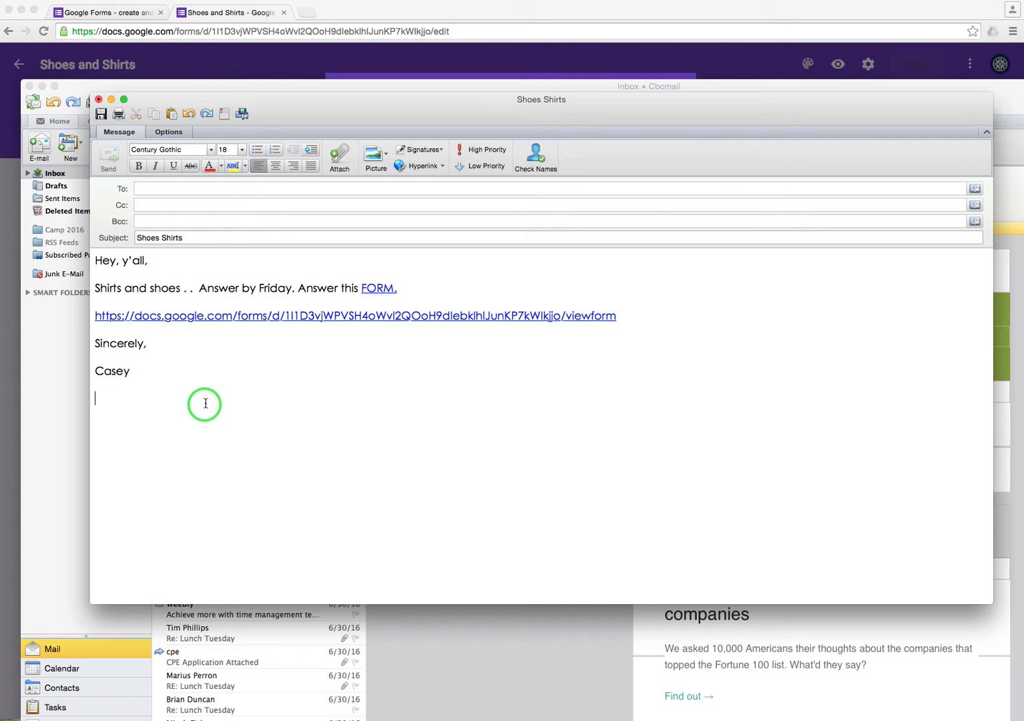
Discard the unsent email, close the Outlook inbox window, and dismiss the form's send dialog
{"action": "left_click", "coordinate": [99, 99]}
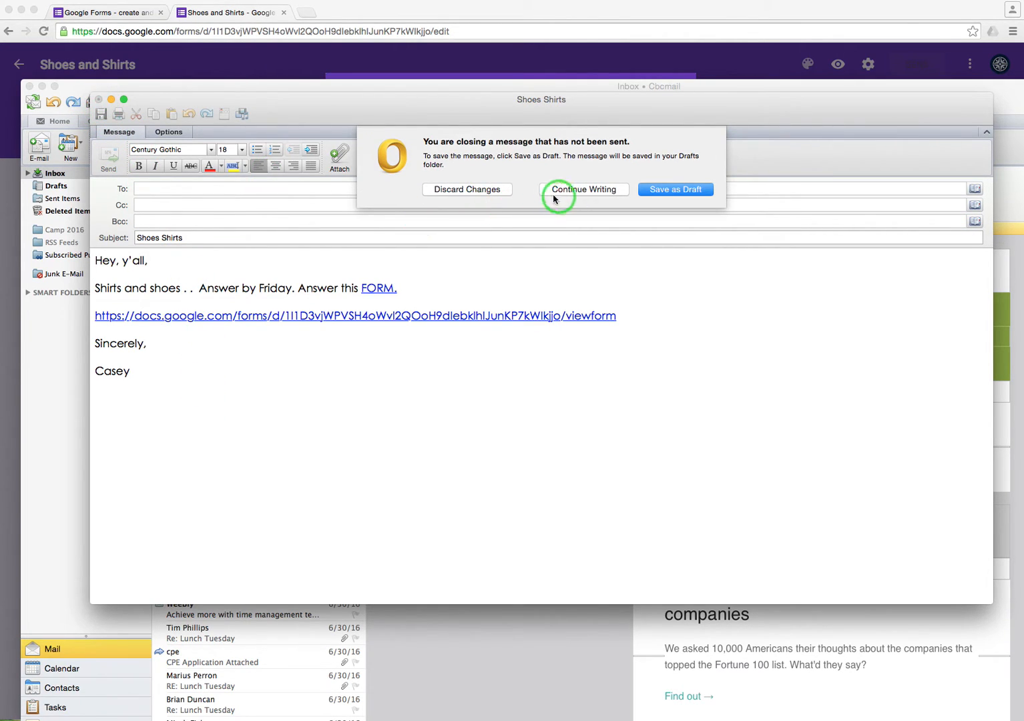
{"action": "left_click", "coordinate": [452, 191]}
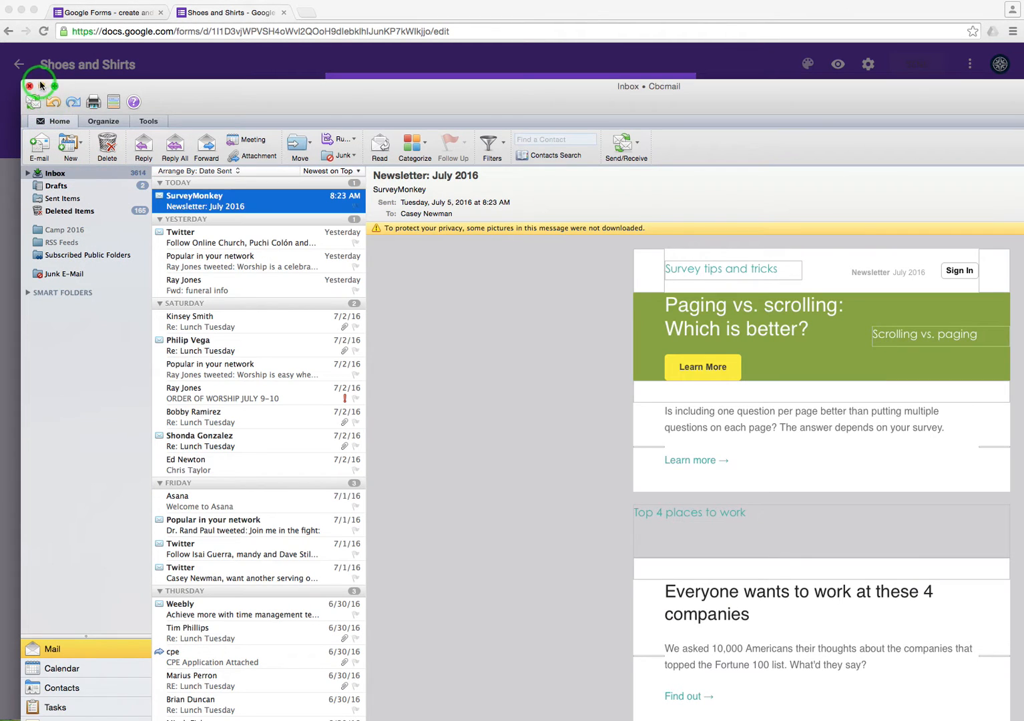
{"action": "left_click", "coordinate": [30, 87]}
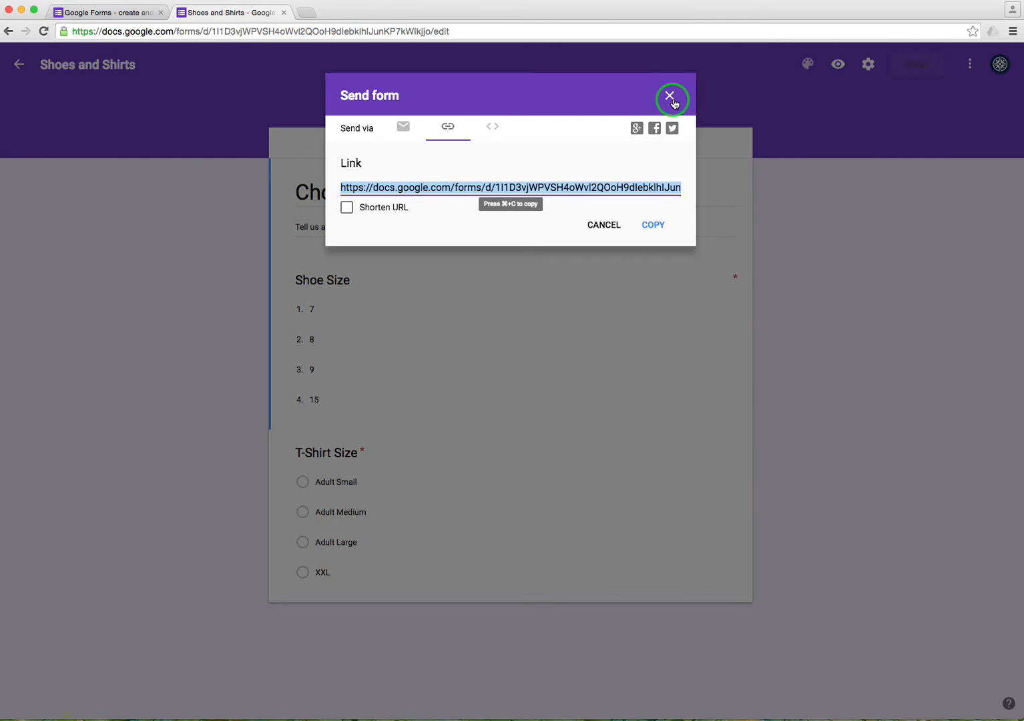
{"action": "left_click", "coordinate": [643, 225]}
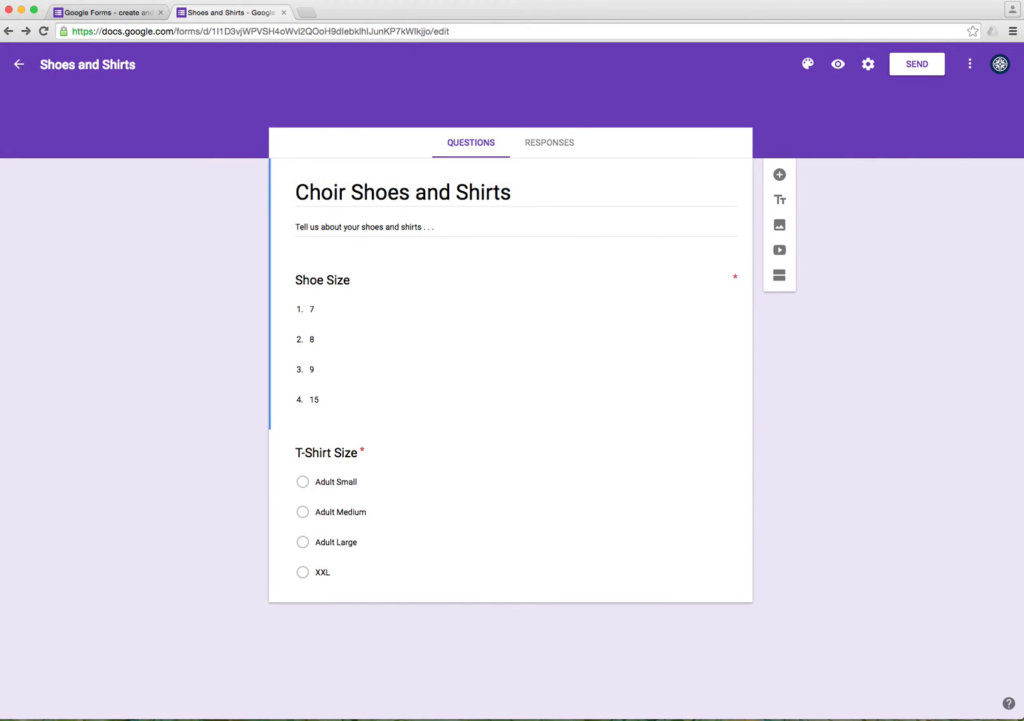